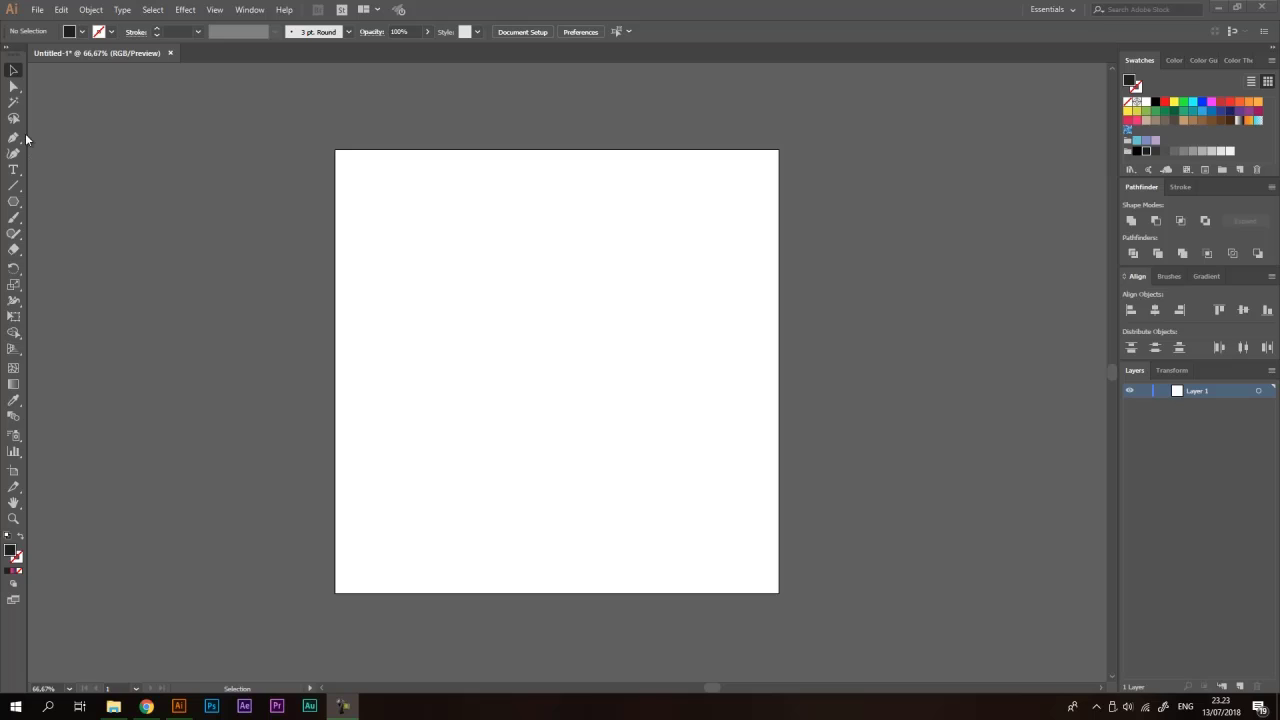
Draw a dark rectangle about 159 by 210 px on the upper-left part of the artboard.
click(10, 72)
drag(12, 203, 57, 201)
drag(448, 227, 520, 320)
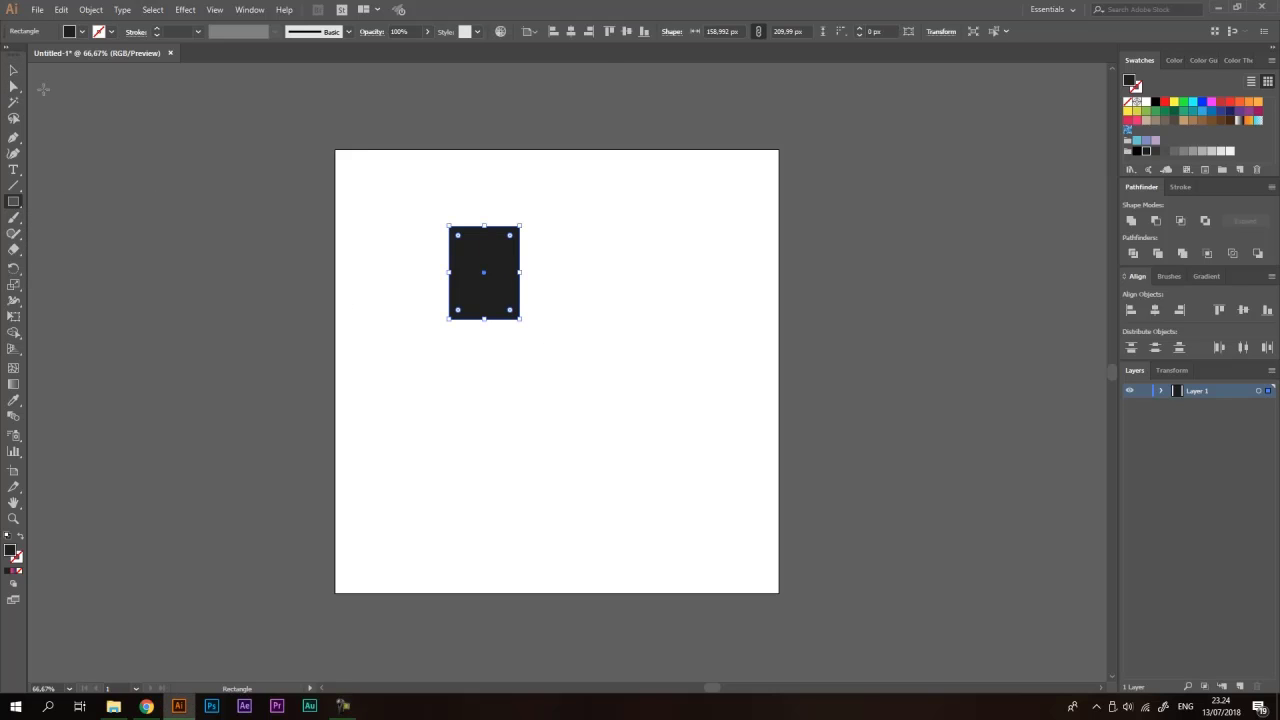
click(13, 70)
click(283, 181)
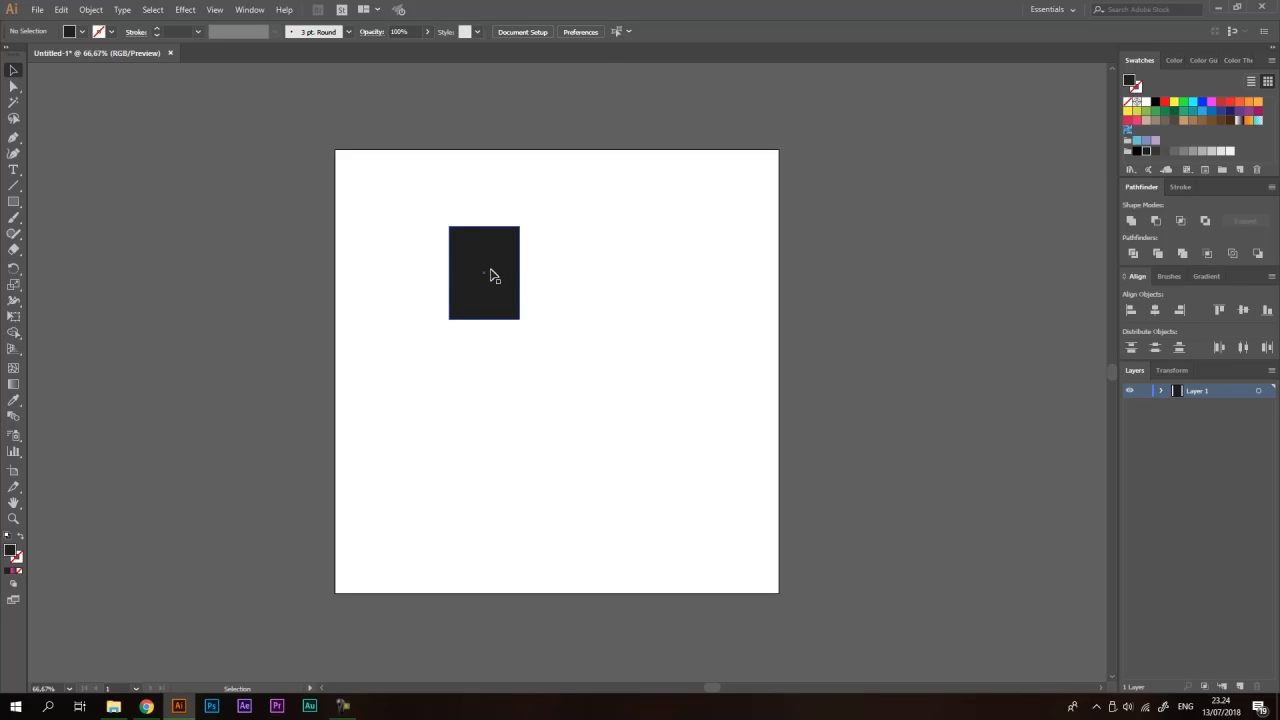
Move the dark rectangle toward the artboard's center and widen it to about 570 px.
click(494, 278)
drag(493, 295, 652, 358)
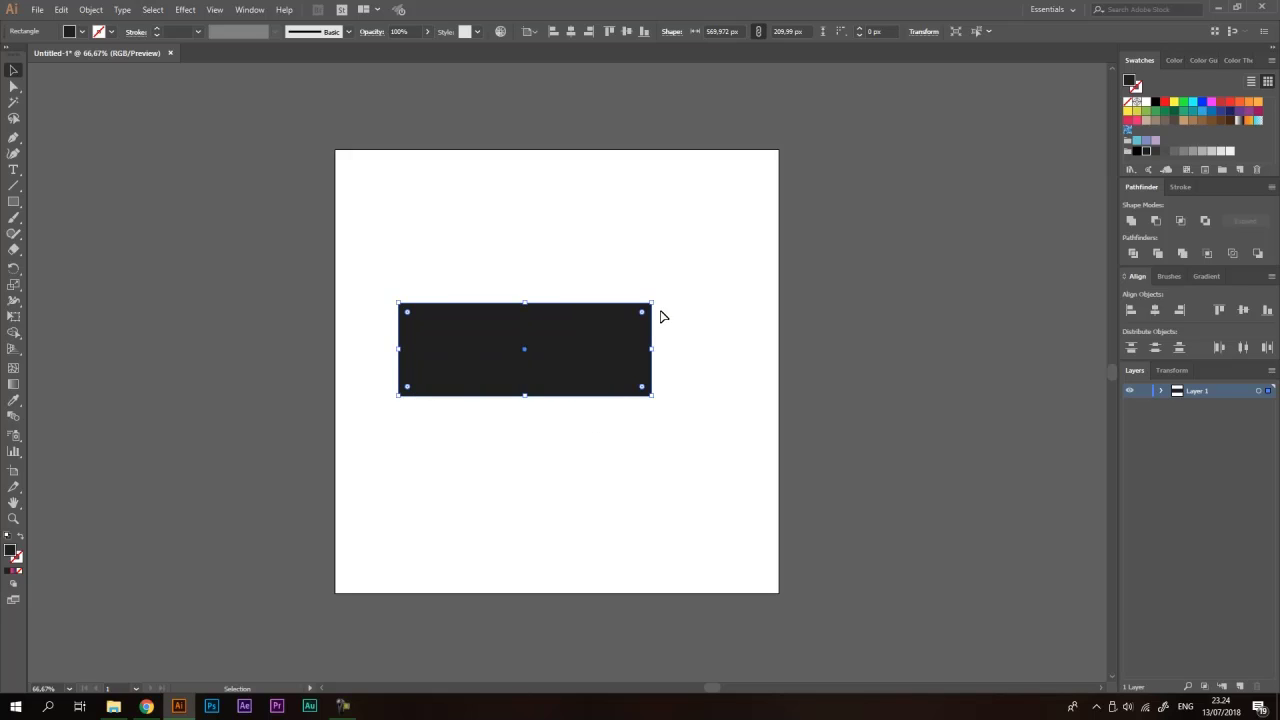
drag(655, 302, 789, 246)
key(ctrl+z)
Select the dark rectangle and delete it from the artboard.
click(619, 252)
drag(622, 228, 505, 488)
key(Delete)
click(13, 87)
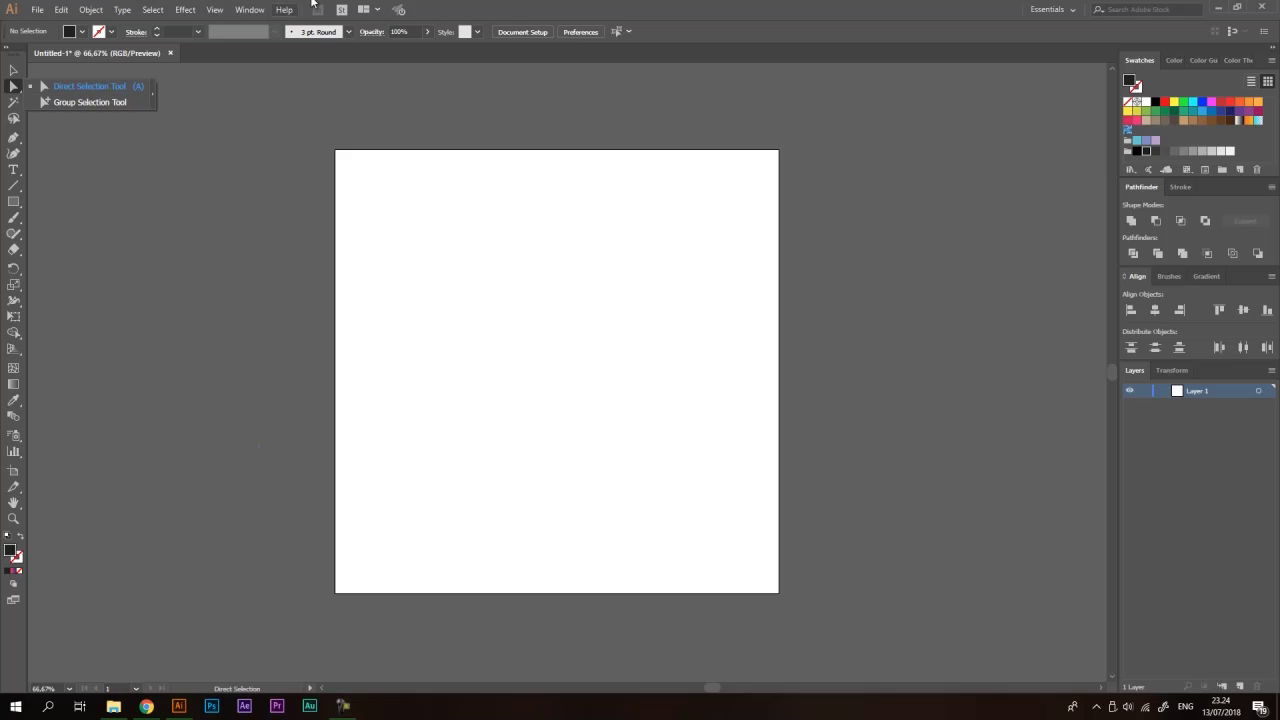
click(76, 92)
click(13, 71)
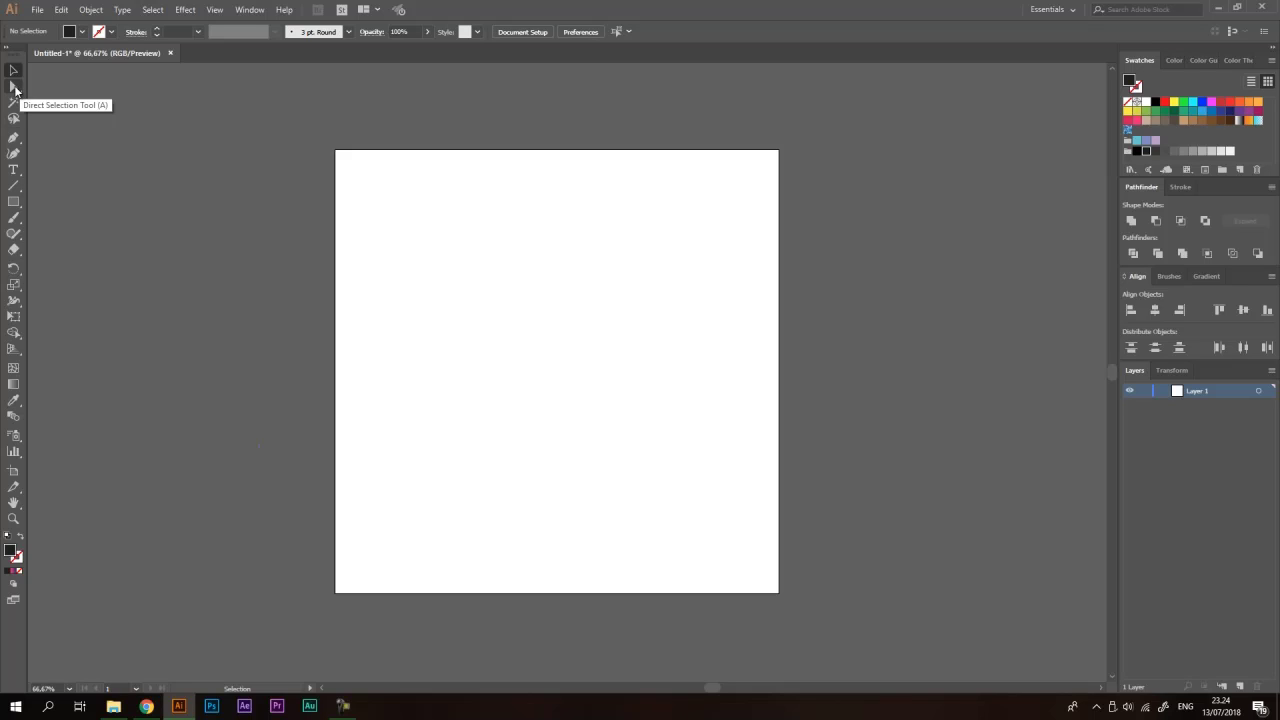
Draw a light-orange rectangle about 261 by 238 px and move it slightly down and right on the artboard.
click(15, 206)
click(60, 205)
drag(483, 260, 600, 365)
click(1258, 102)
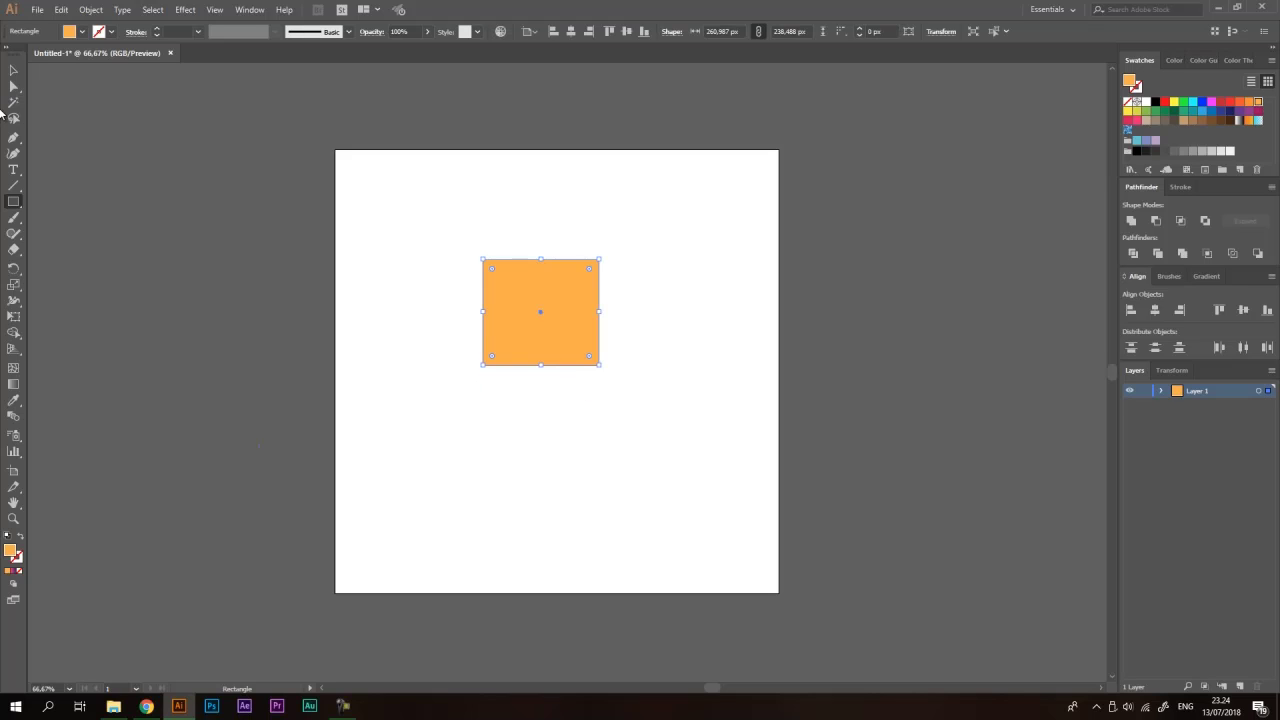
click(13, 70)
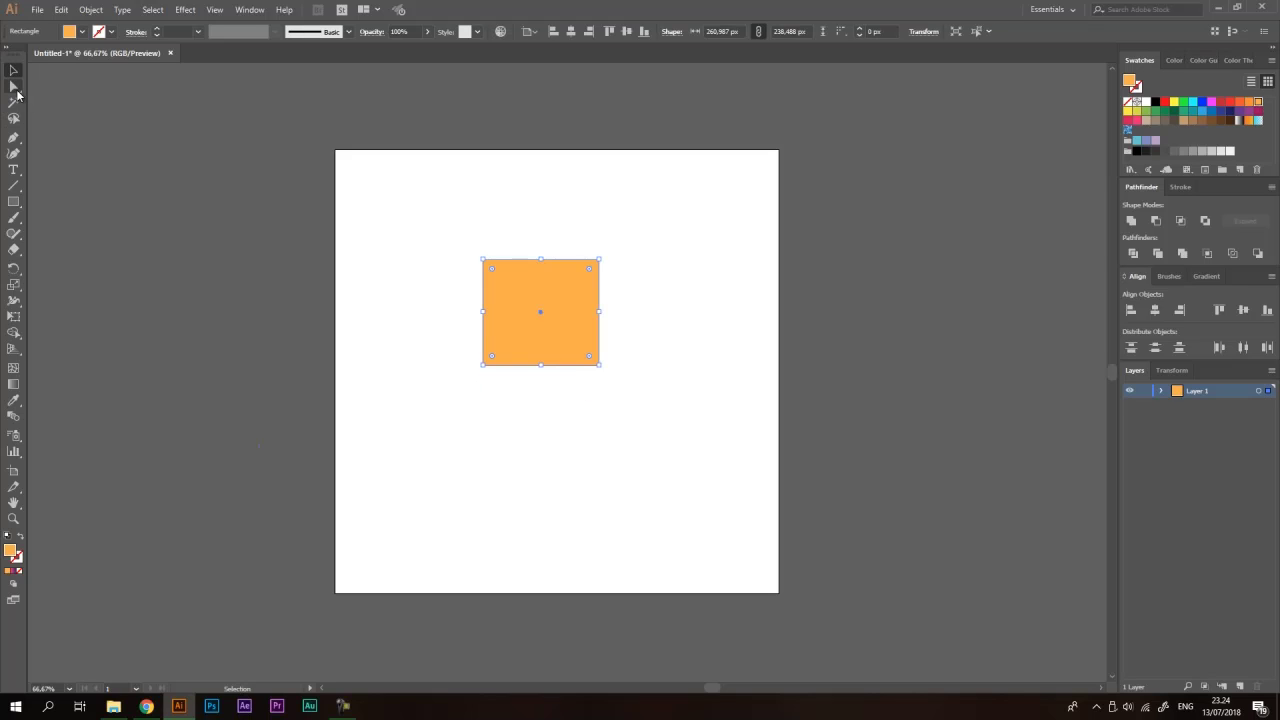
click(466, 231)
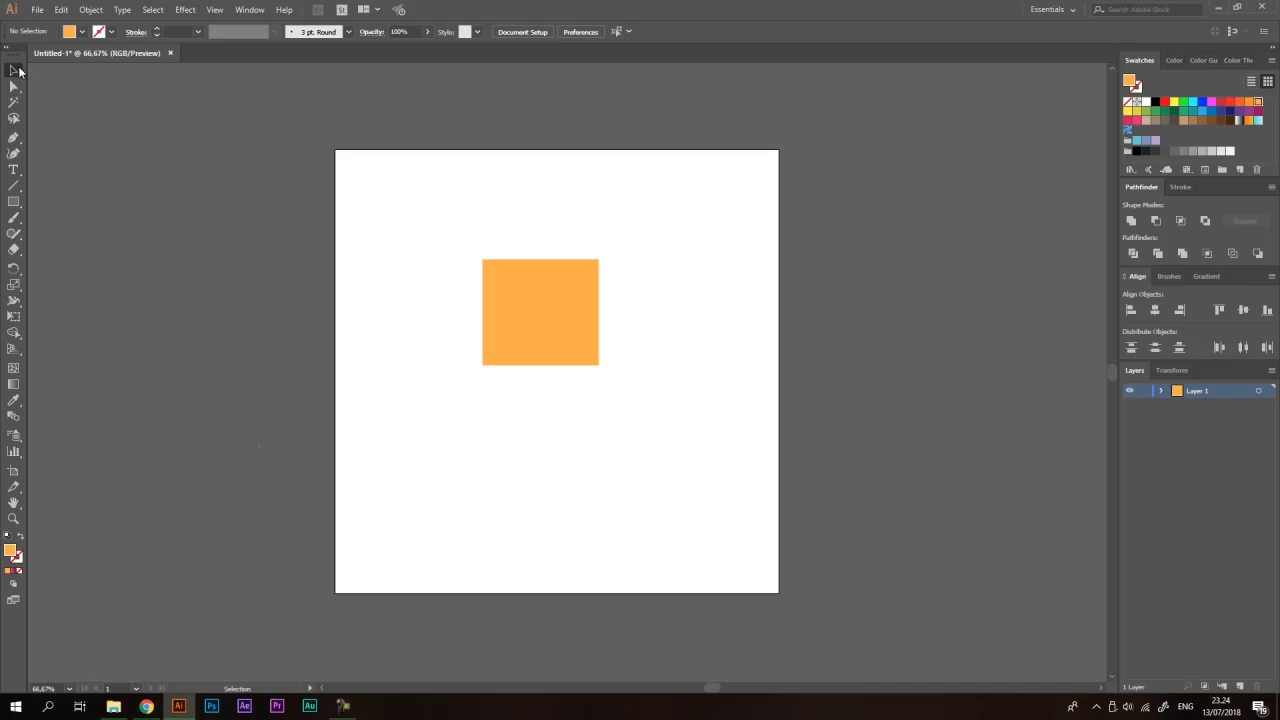
drag(549, 303, 617, 340)
click(574, 309)
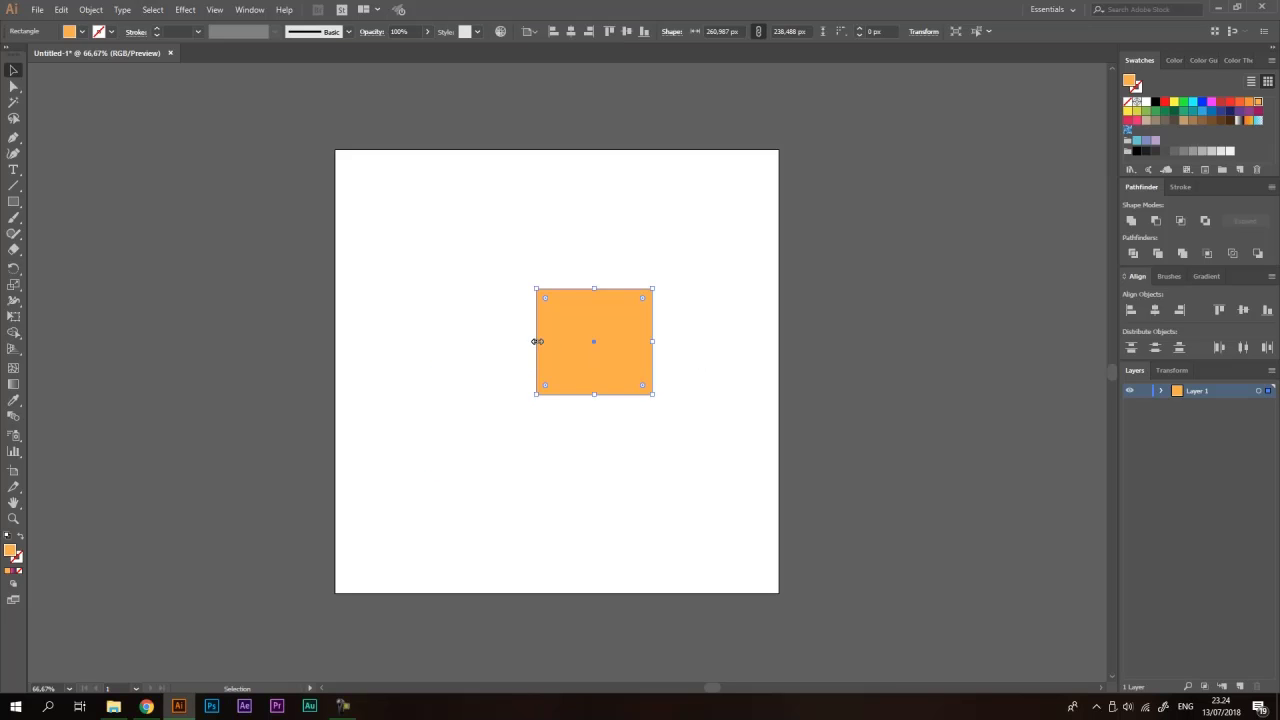
Try widening the orange rectangle from its left edge and transforming it at its upper-right corner, undoing each change.
drag(536, 341, 500, 342)
key(ctrl+z)
drag(667, 290, 694, 403)
key(ctrl+z)
click(733, 245)
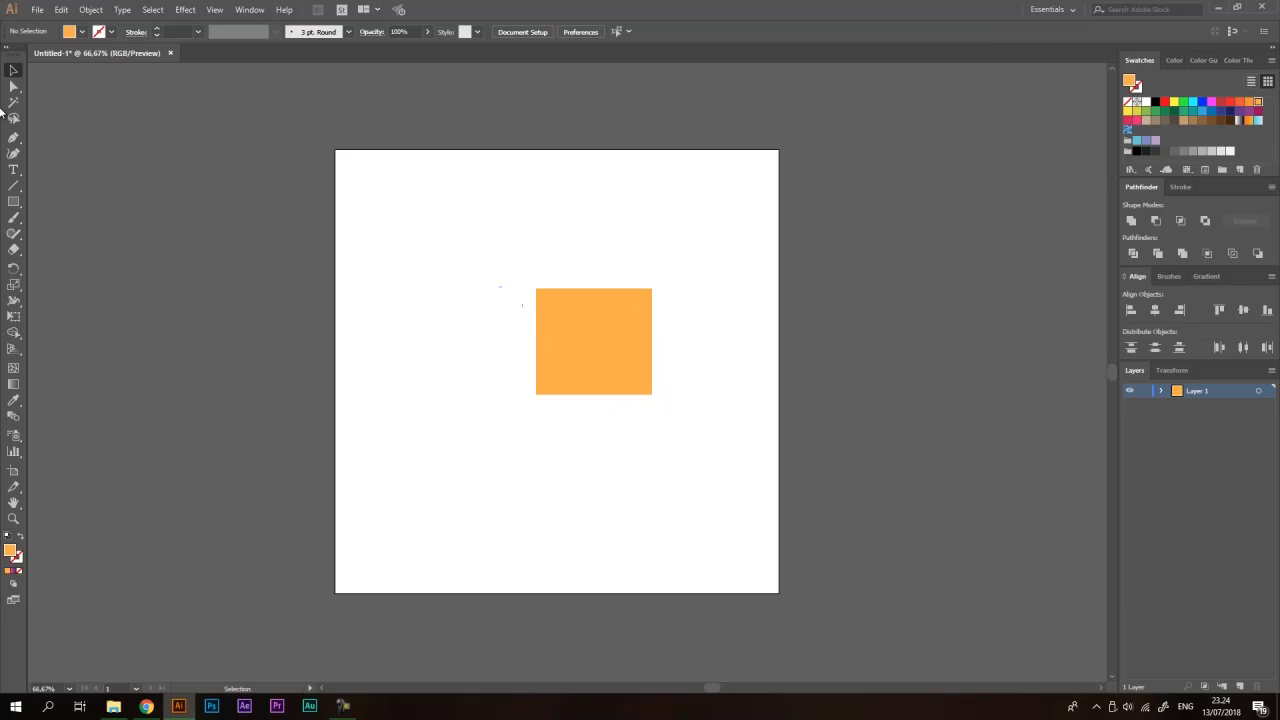
Reshape the orange rectangle by moving its upper-right and upper-left anchor points outward with the Direct Selection tool.
click(14, 87)
click(653, 290)
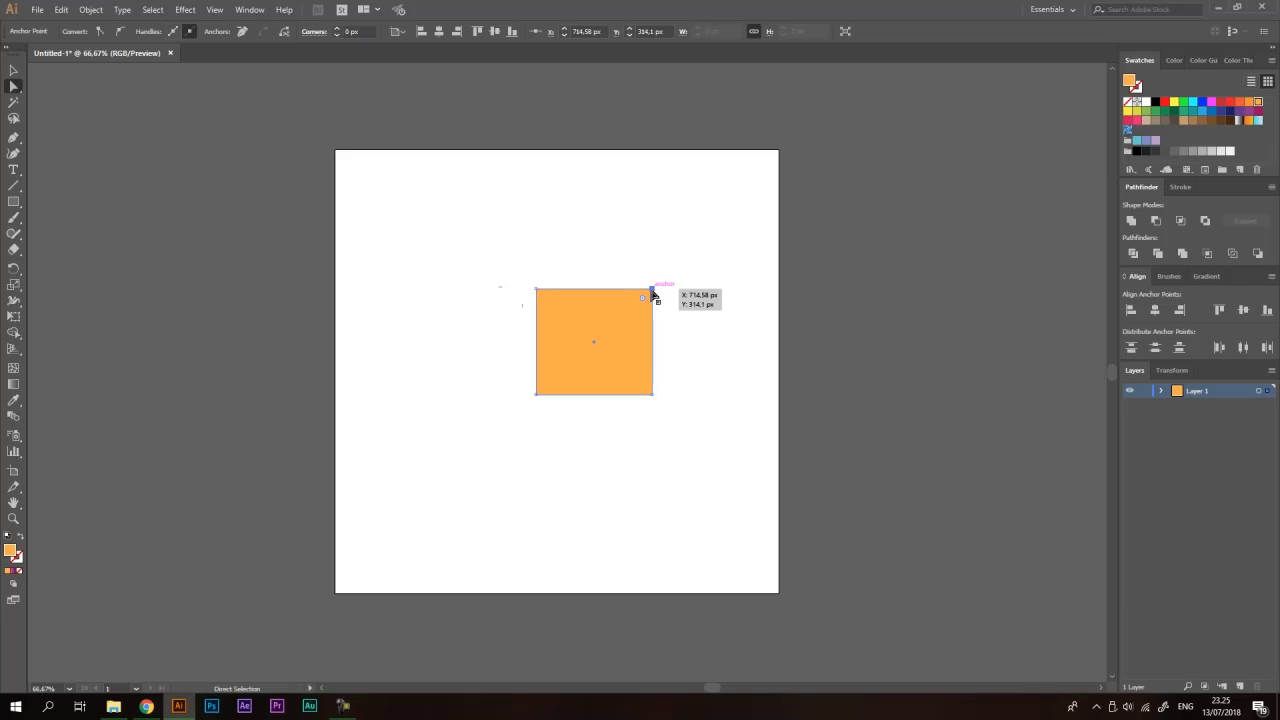
drag(653, 290, 686, 247)
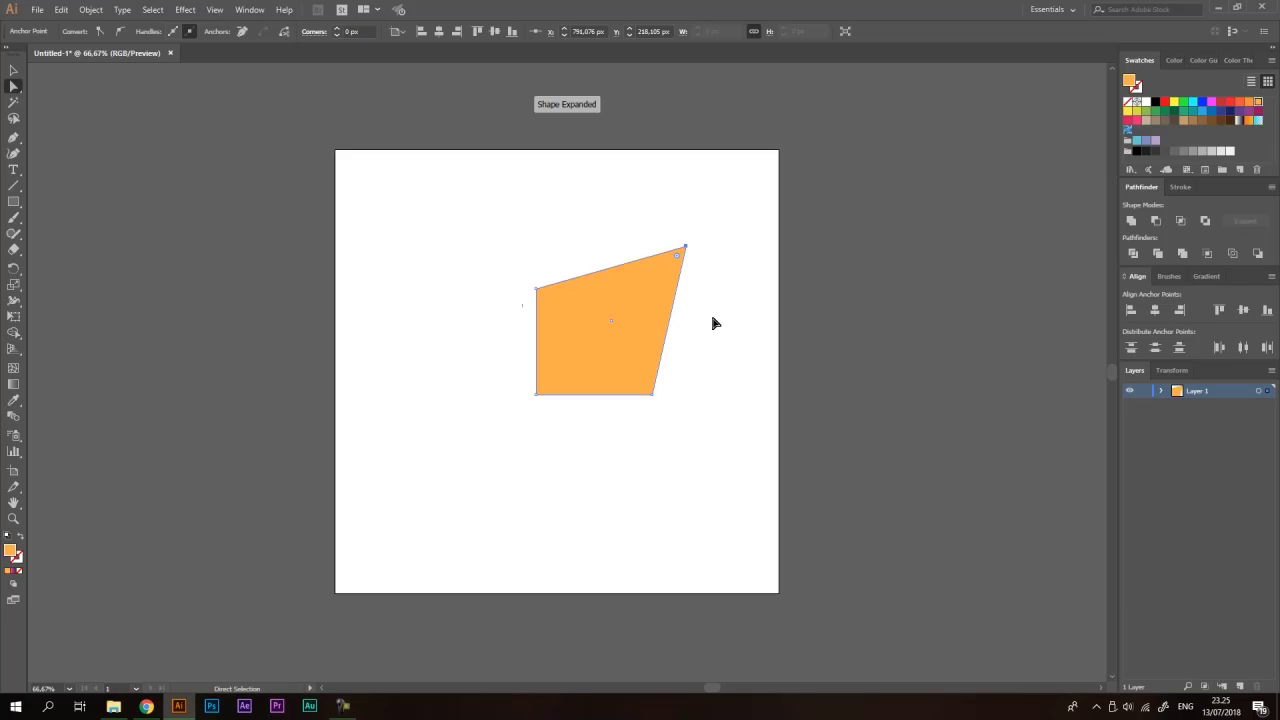
click(737, 250)
drag(514, 265, 482, 250)
click(572, 228)
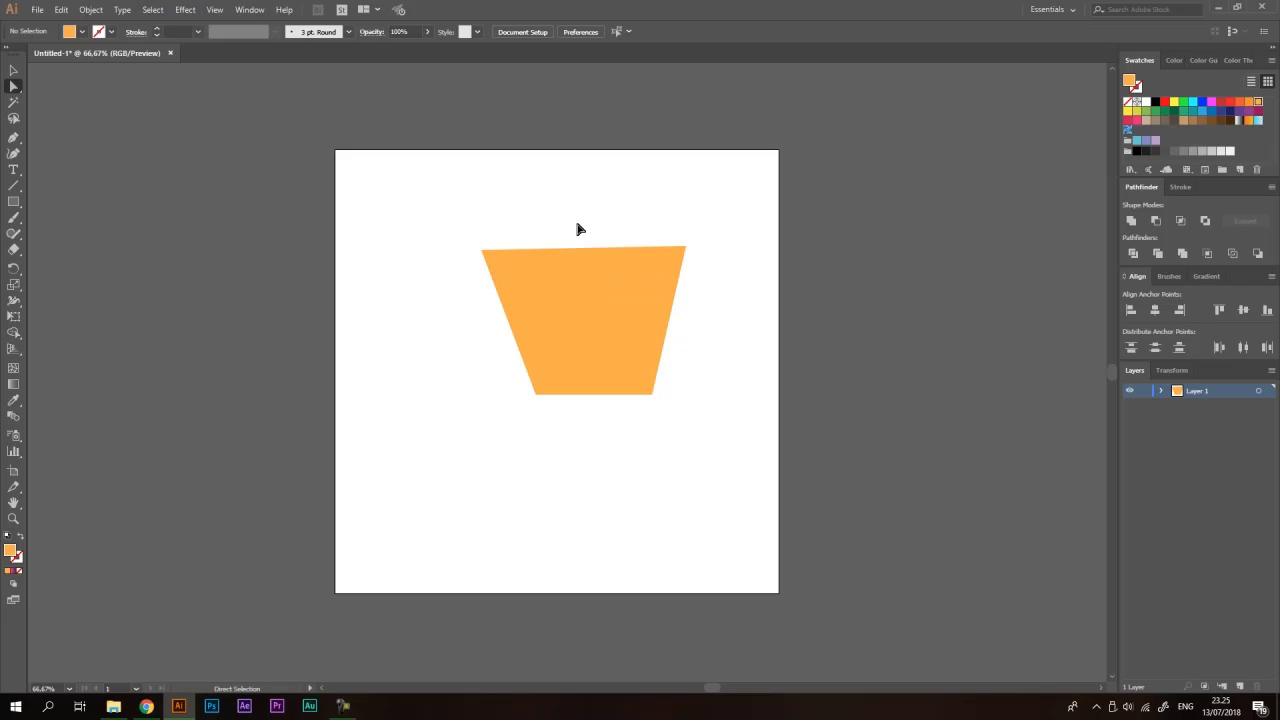
Undo the anchor point moves on the orange shape and deselect it.
key(ctrl+z)
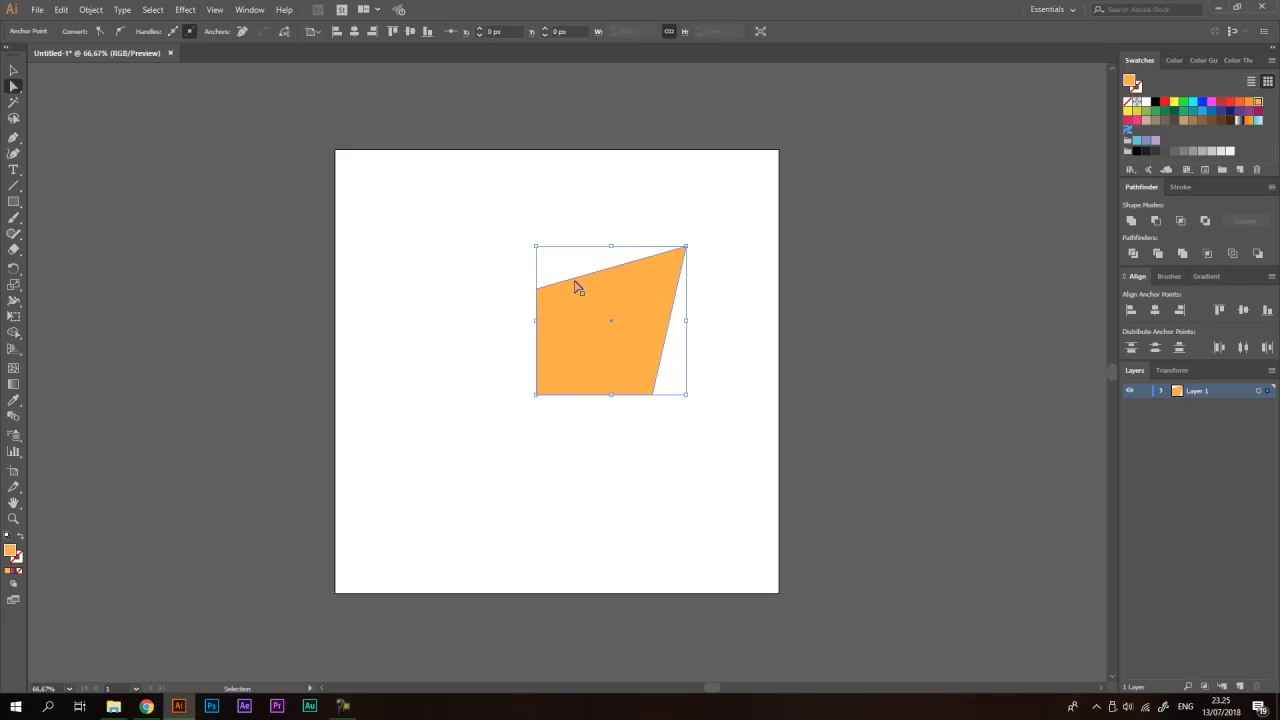
key(ctrl+z)
key(ctrl+z)
click(585, 225)
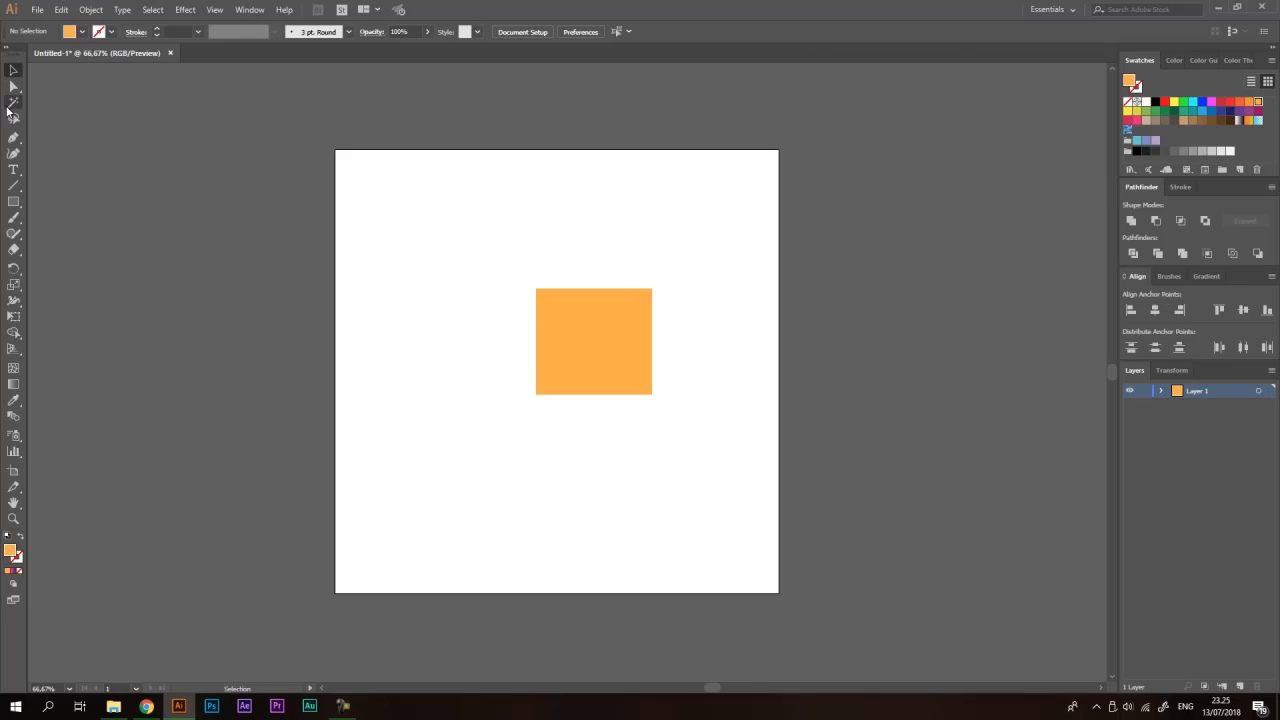
Draw a rounded square about 97 px wide above the orange rectangle and fill it with red.
click(10, 105)
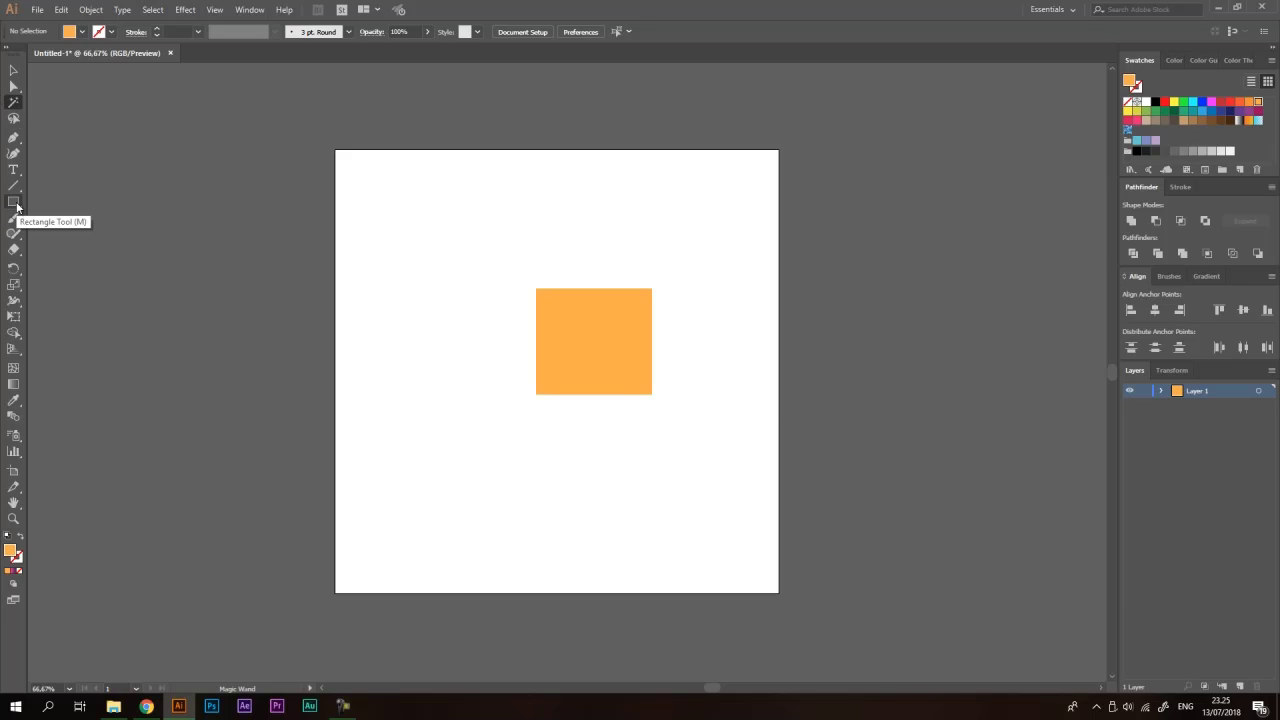
drag(16, 205, 71, 225)
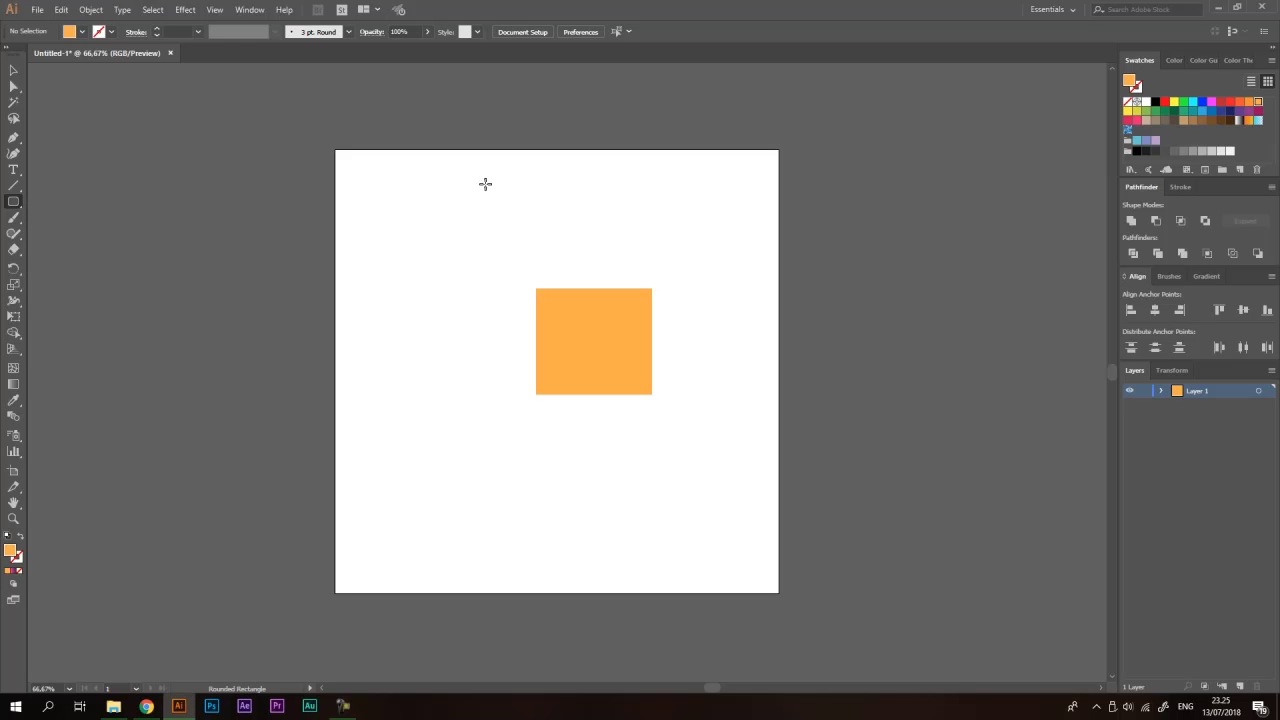
drag(490, 210, 535, 254)
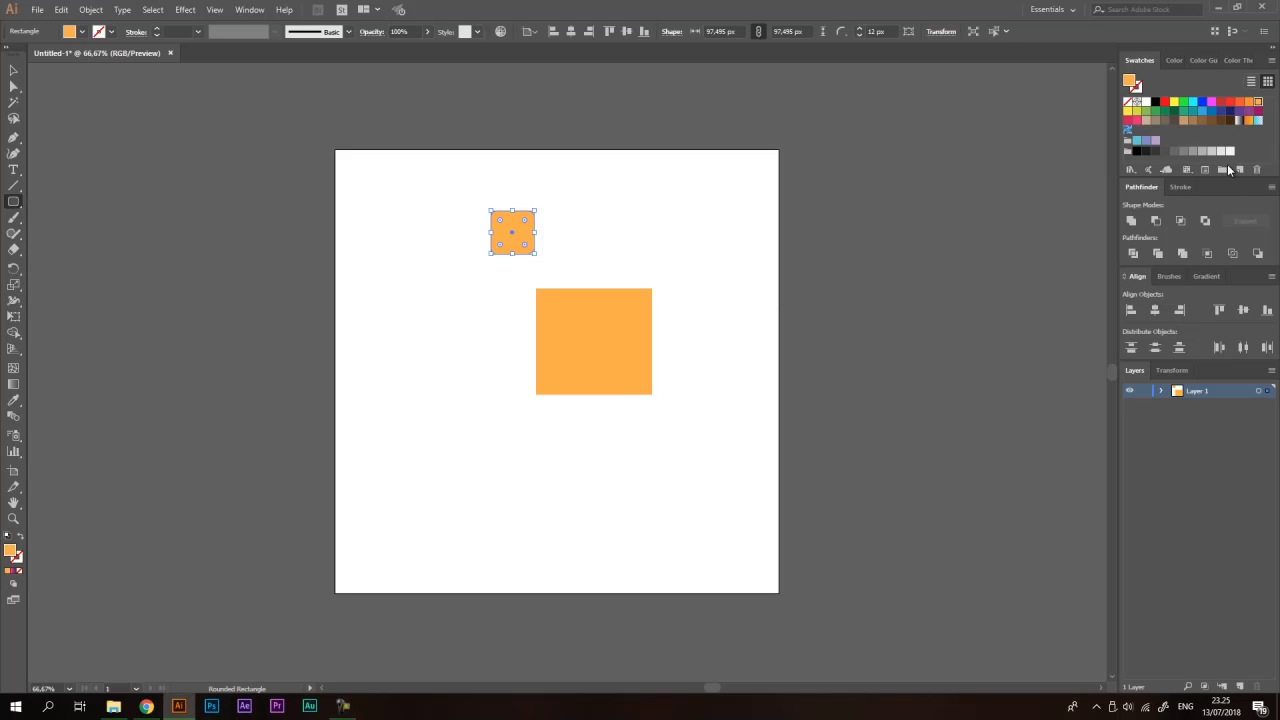
click(1221, 102)
Draw an ellipse about 153 by 189 px beside the orange rectangle and fill it with the rectangle's light orange.
drag(14, 208, 73, 236)
drag(416, 321, 487, 405)
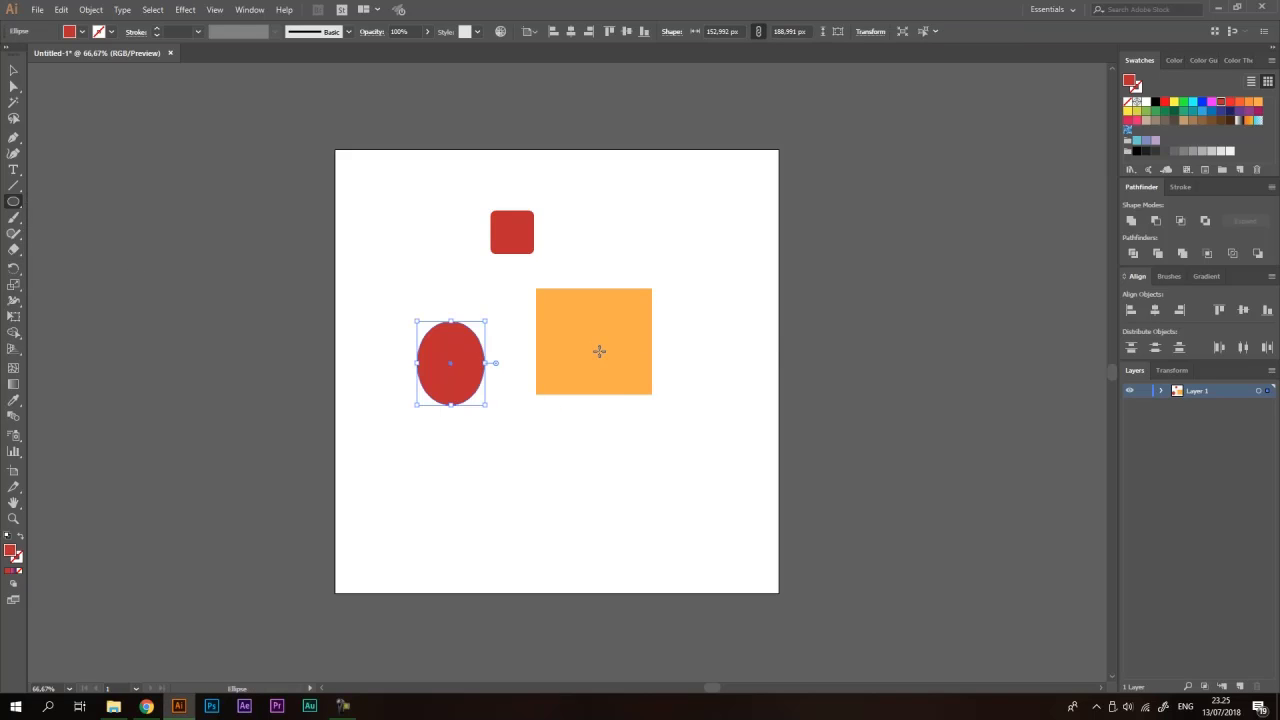
click(1249, 102)
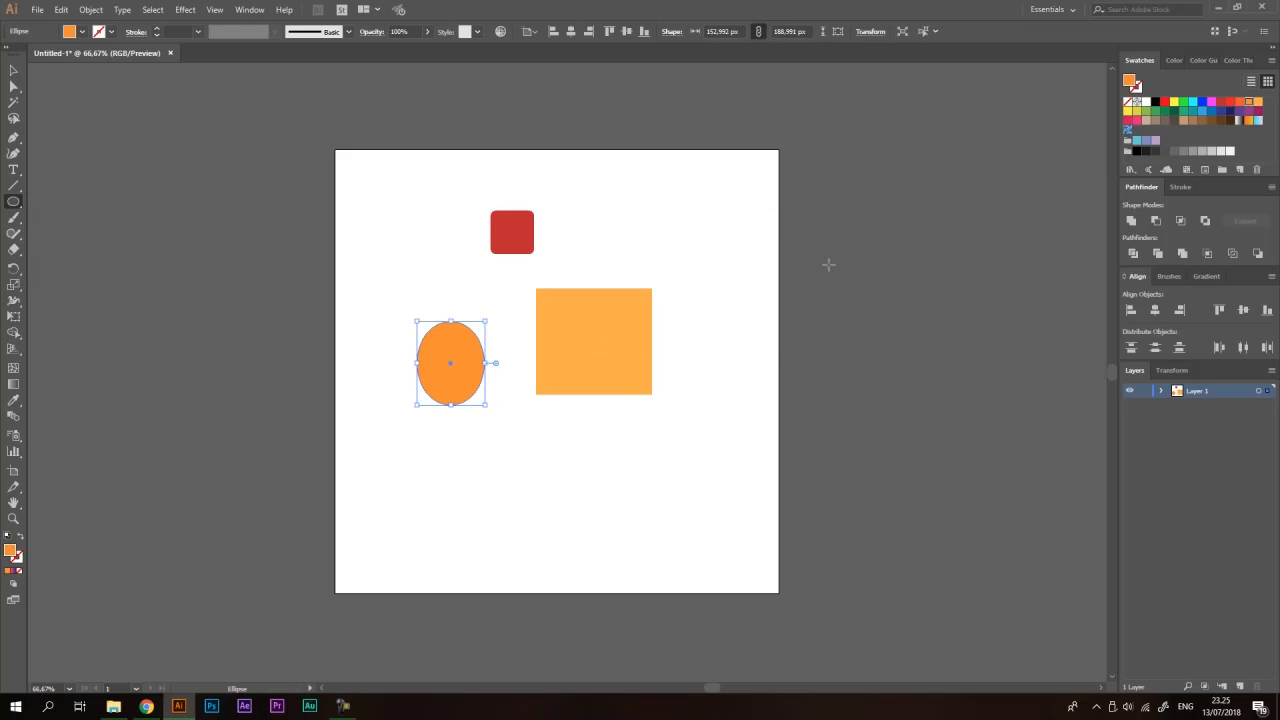
click(1258, 102)
click(15, 68)
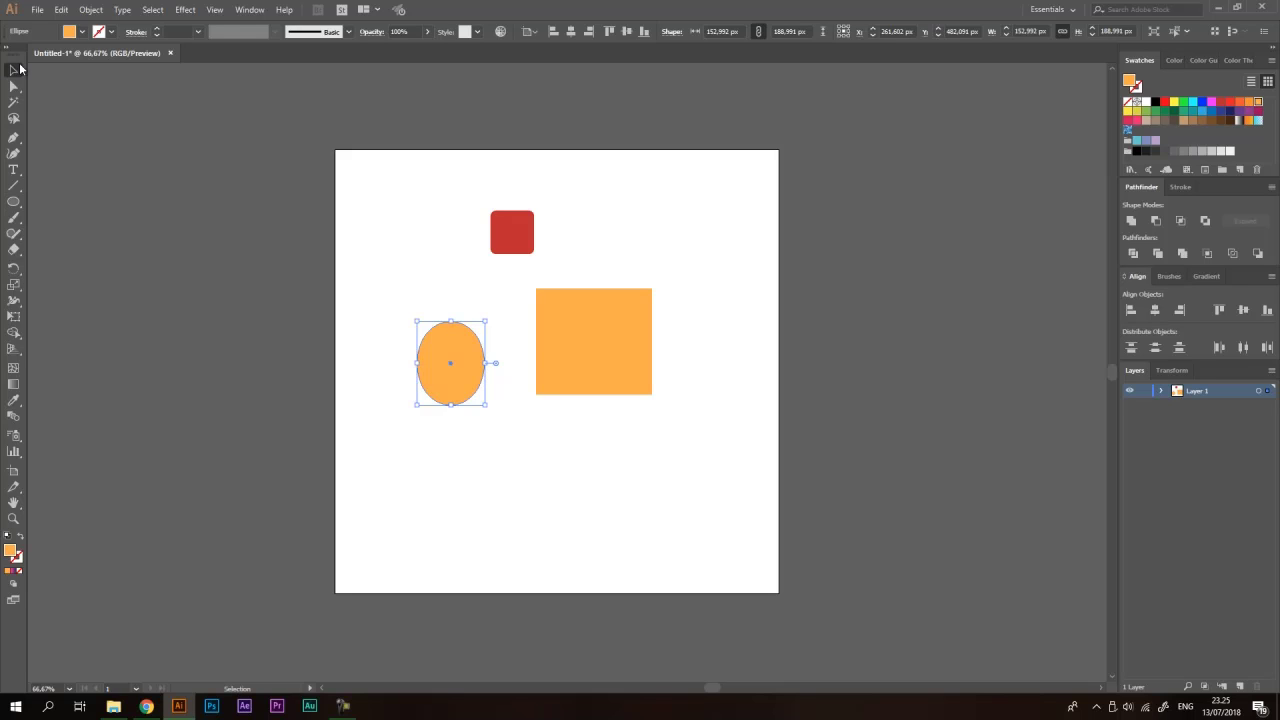
click(678, 279)
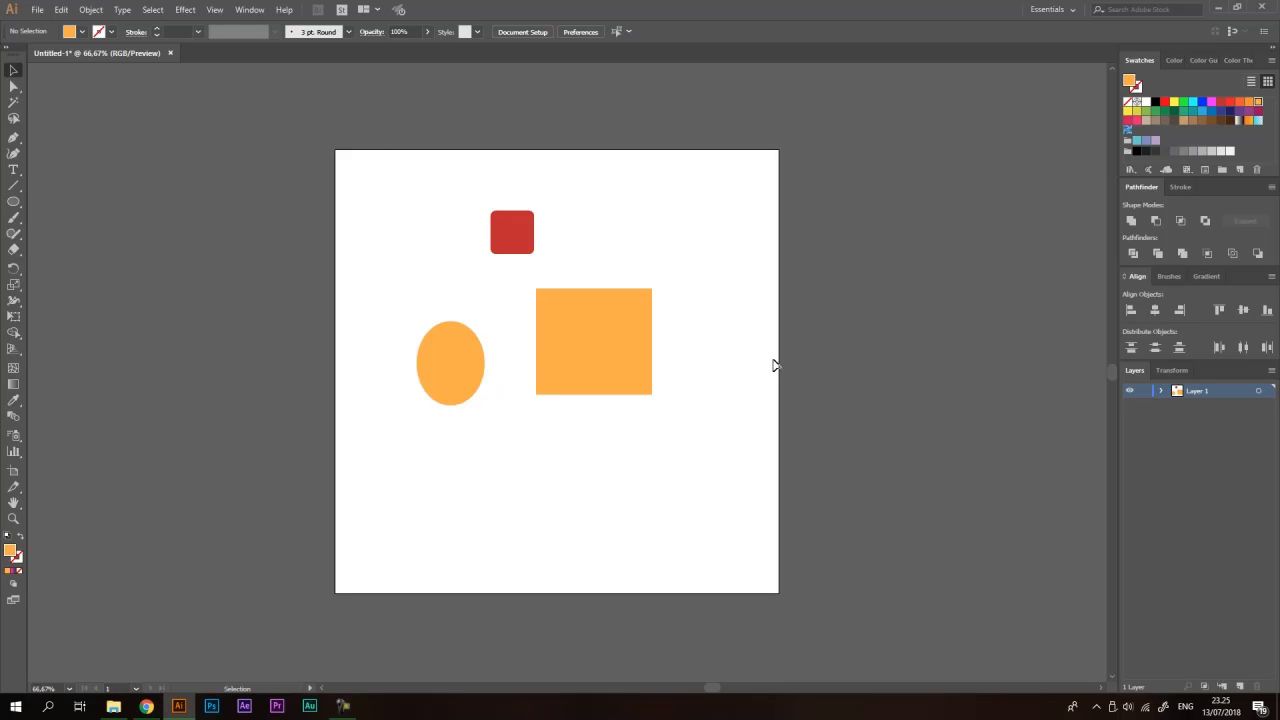
Move the orange rectangle down and left, closer to the ellipse.
drag(730, 328, 309, 451)
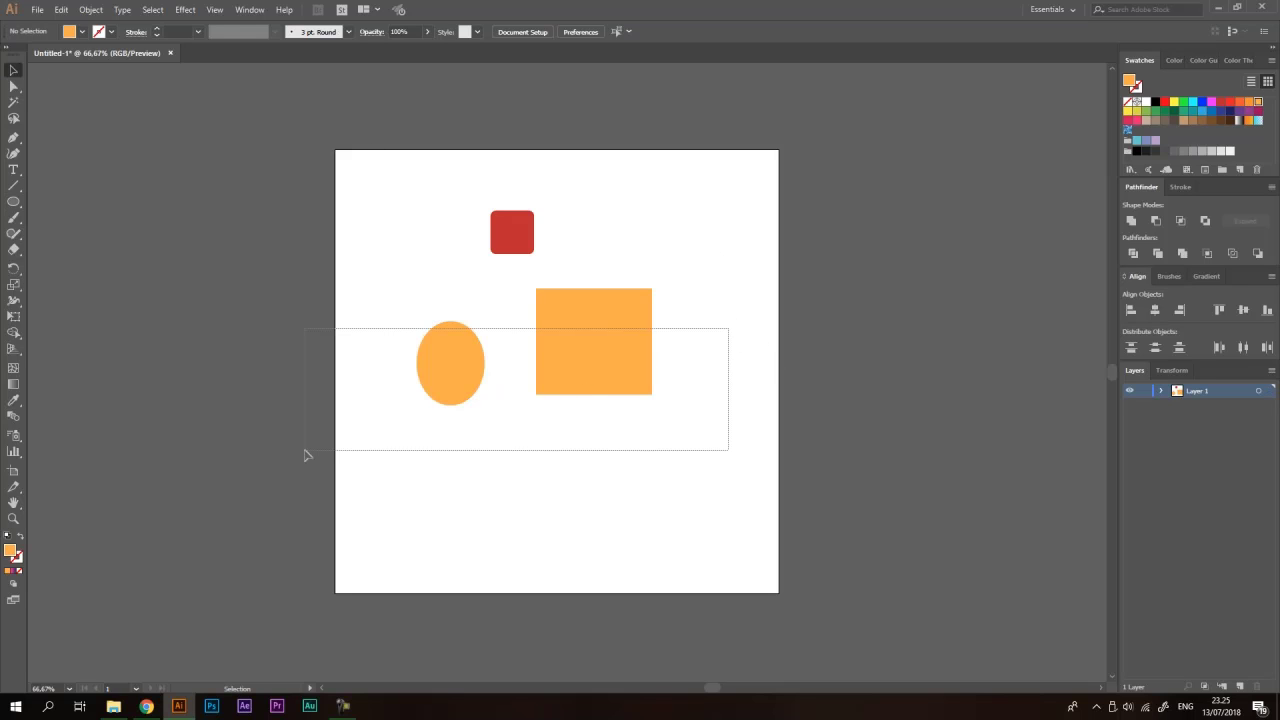
click(725, 465)
drag(580, 331, 556, 364)
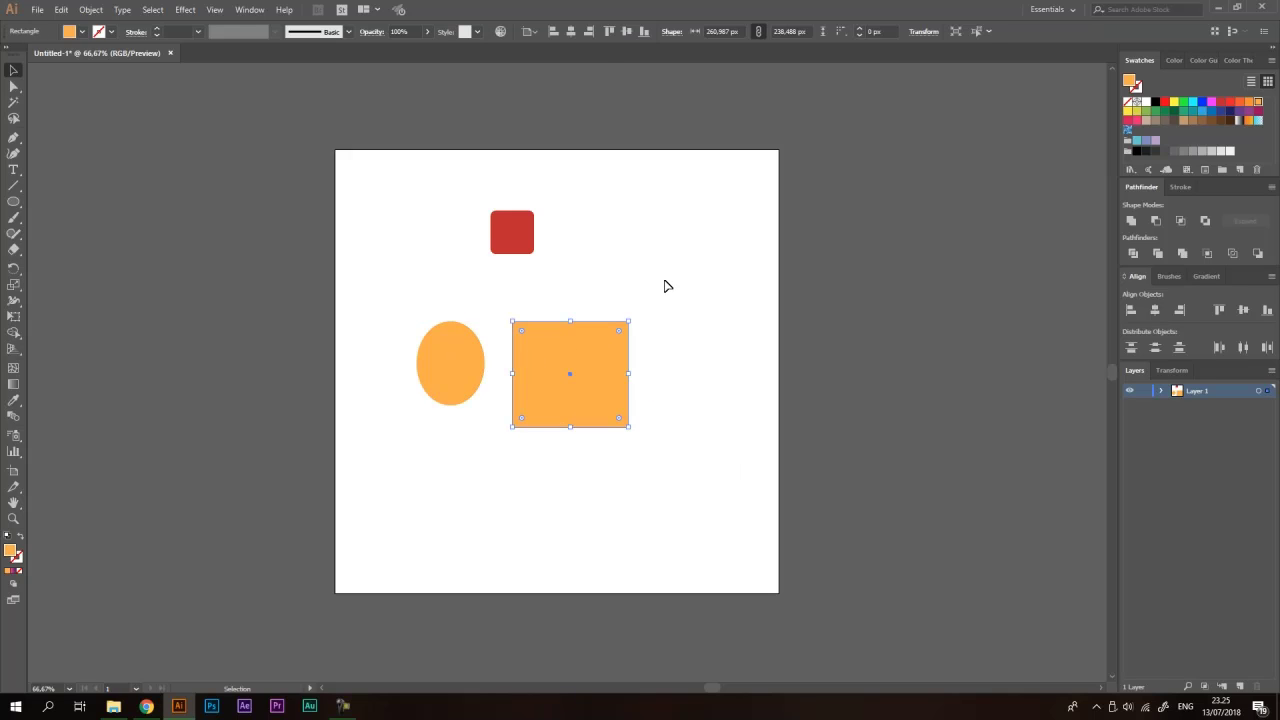
click(666, 284)
Select all light-orange shapes at once with the Magic Wand tool and clear the selection.
click(16, 102)
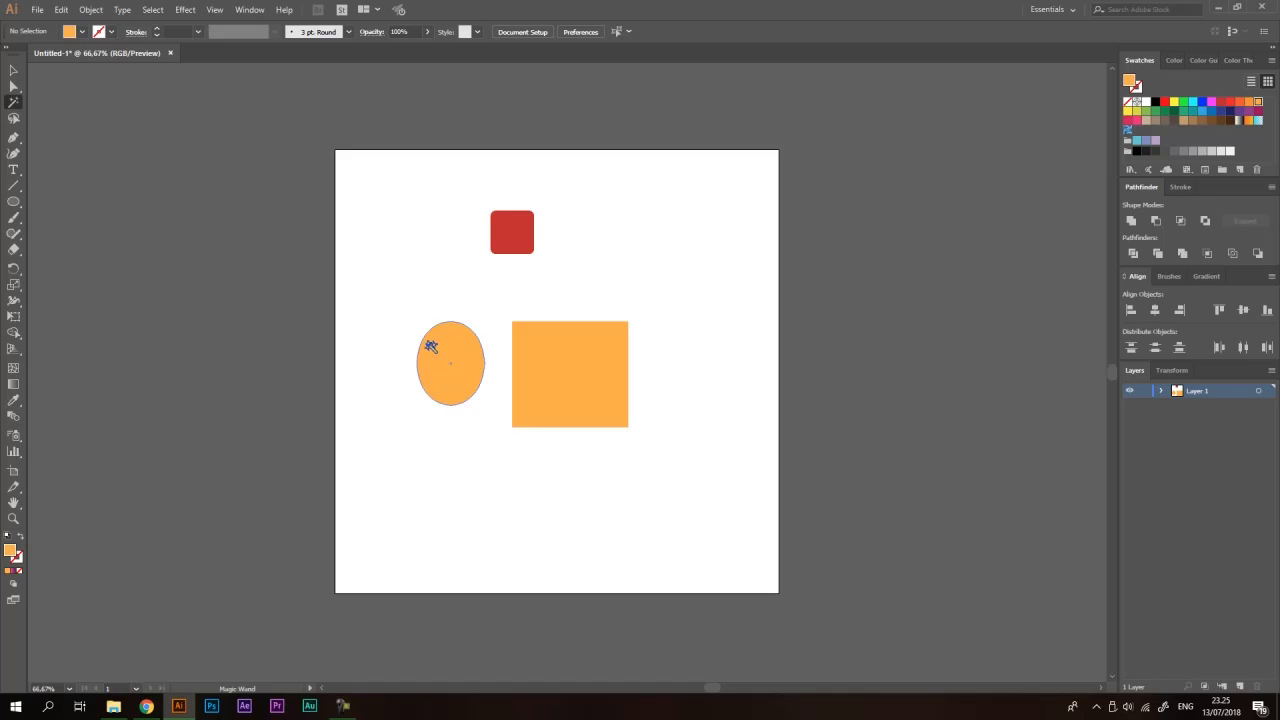
click(451, 368)
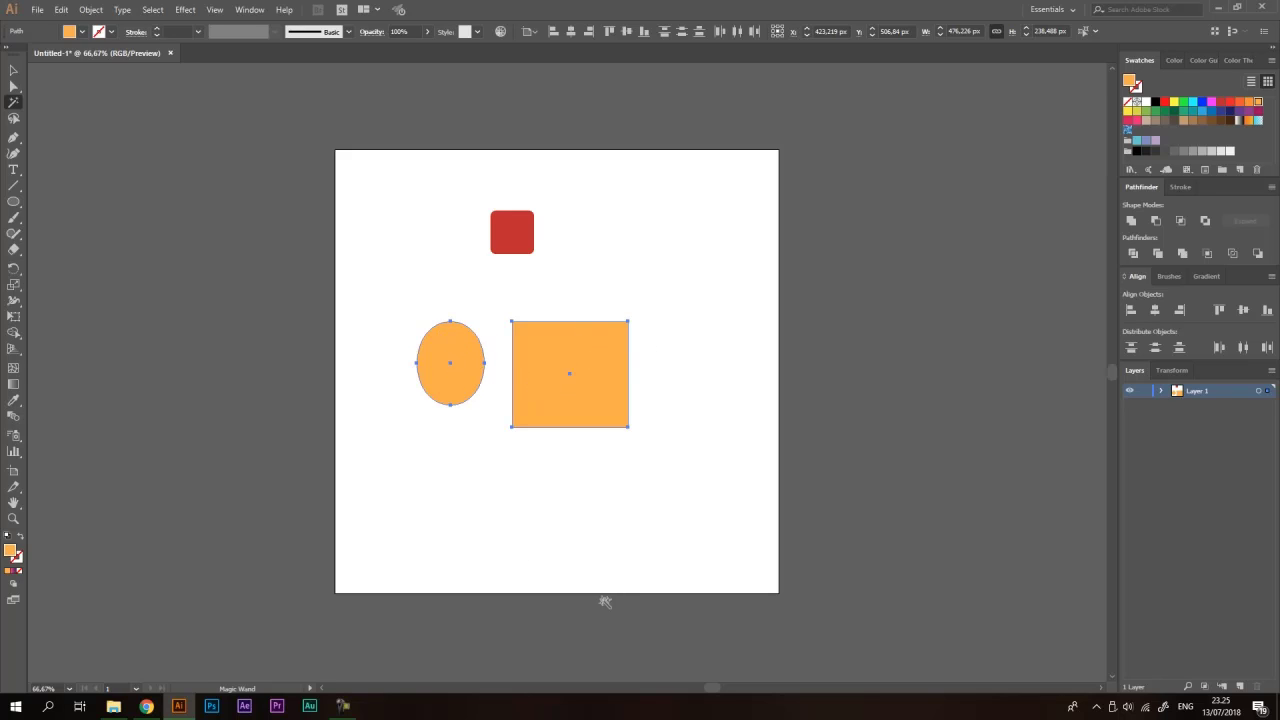
key(v)
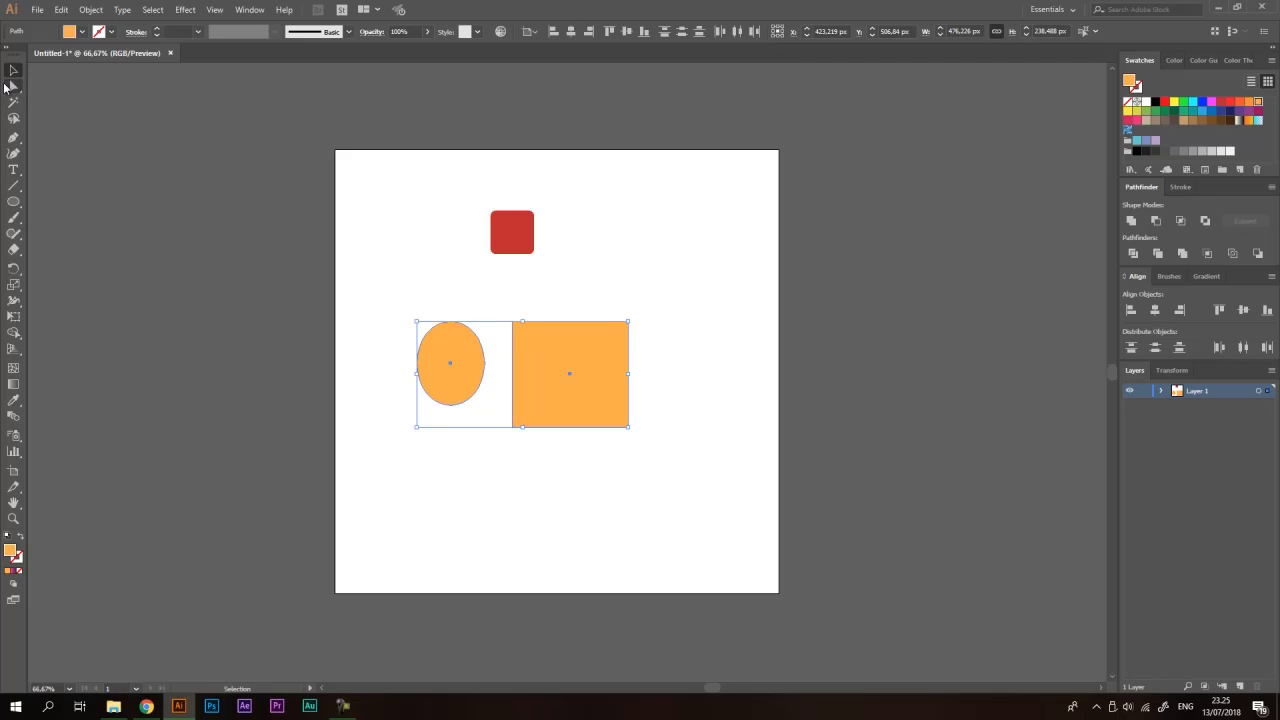
click(483, 274)
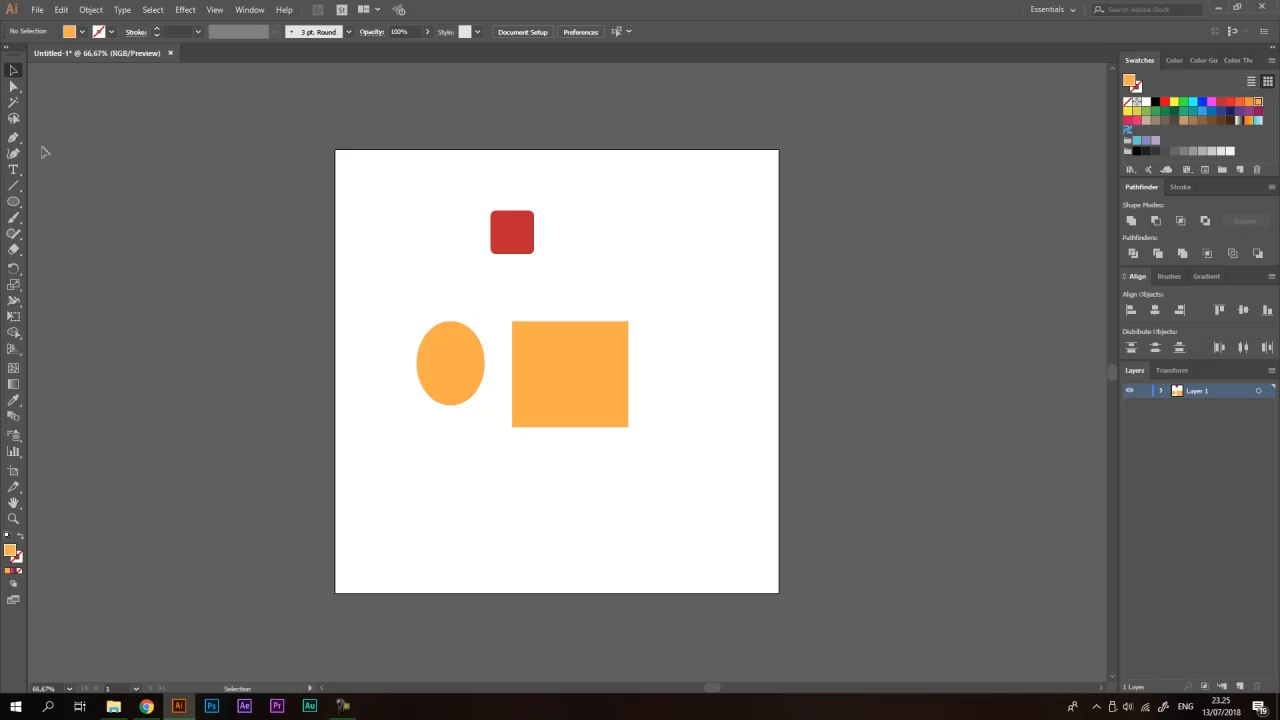
Draw a closed curvy freeform shape about 525 by 747 px with the Pen tool and move it over the artboard's right edge.
drag(13, 137, 87, 148)
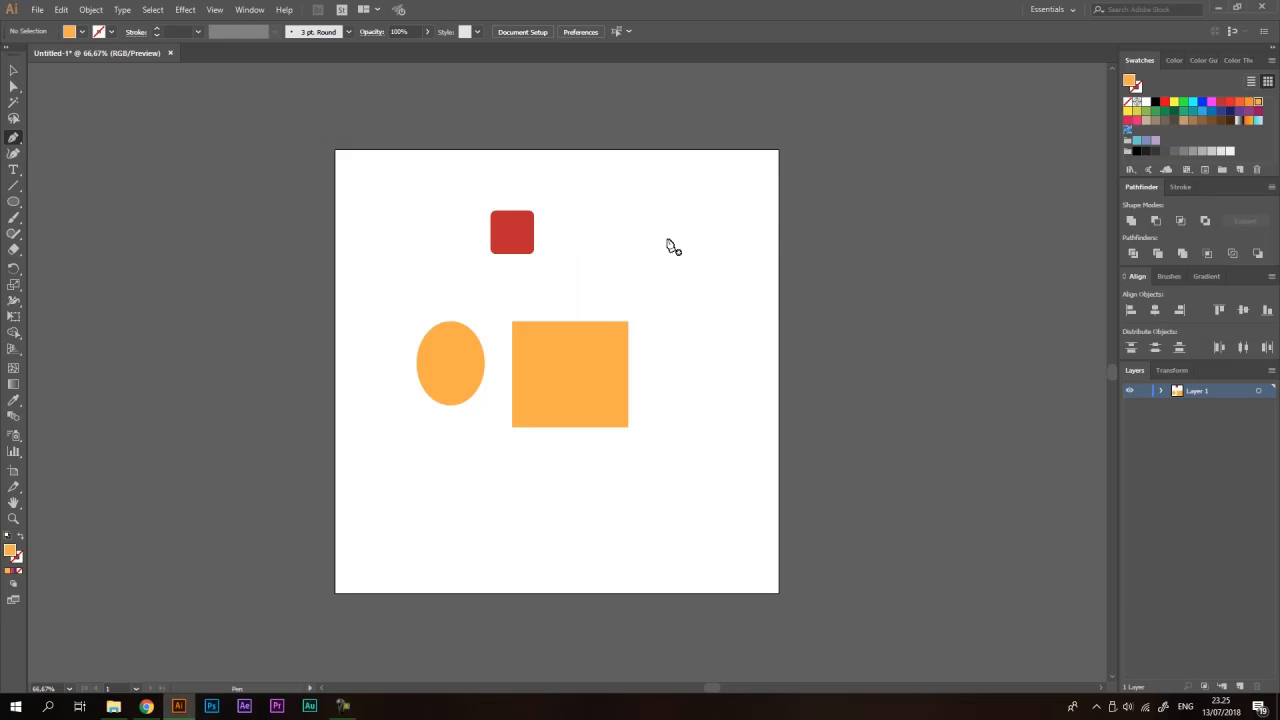
click(583, 247)
drag(671, 216, 771, 311)
drag(691, 453, 586, 220)
key(v)
drag(604, 283, 733, 324)
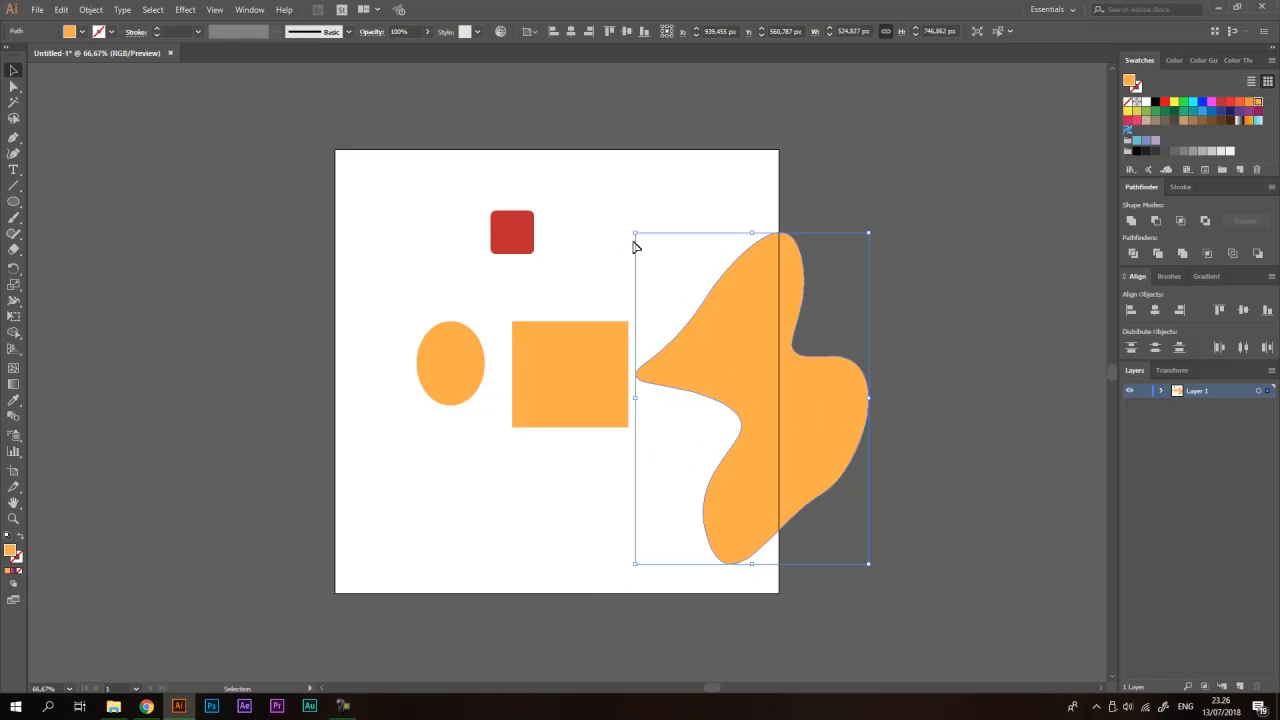
click(281, 183)
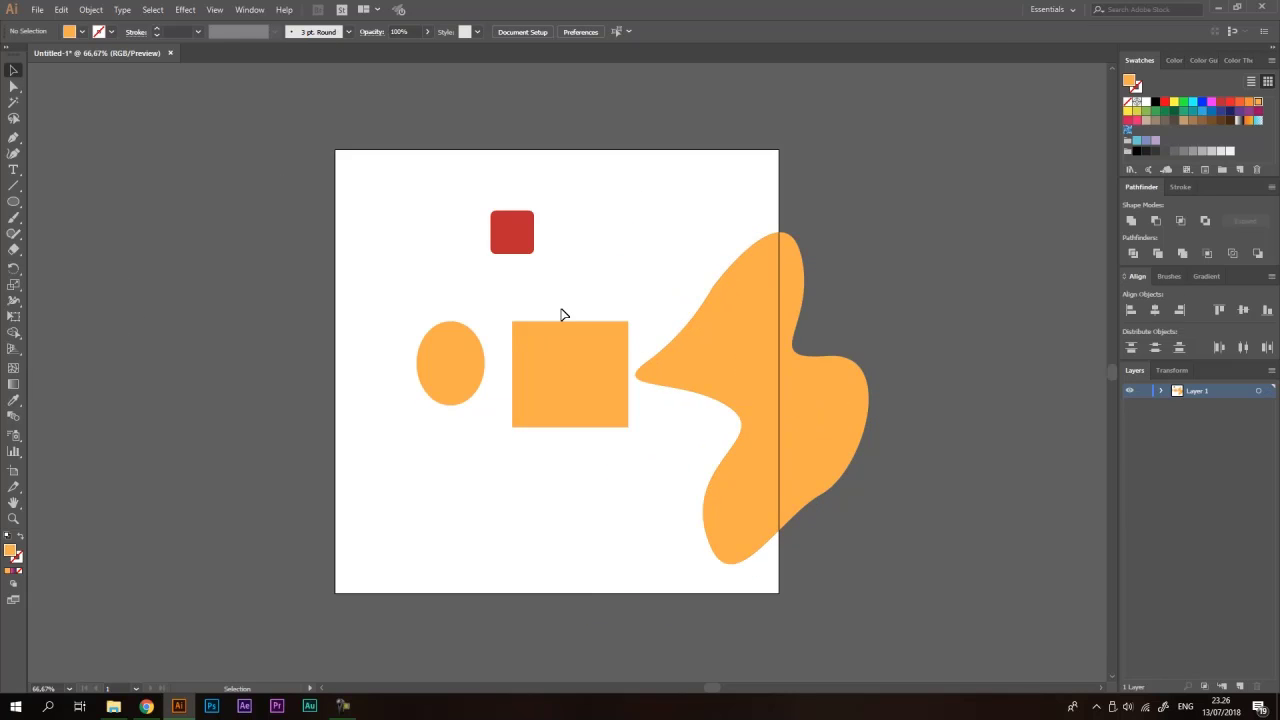
Move the orange rectangle and ellipse to the artboard's left side and place the freeform shape in the middle of the artboard.
drag(760, 331, 805, 299)
drag(552, 395, 206, 462)
drag(423, 363, 285, 312)
drag(780, 320, 488, 395)
Select the freeform shape and add an anchor point on its upper right edge with the Add Anchor Point tool.
click(13, 139)
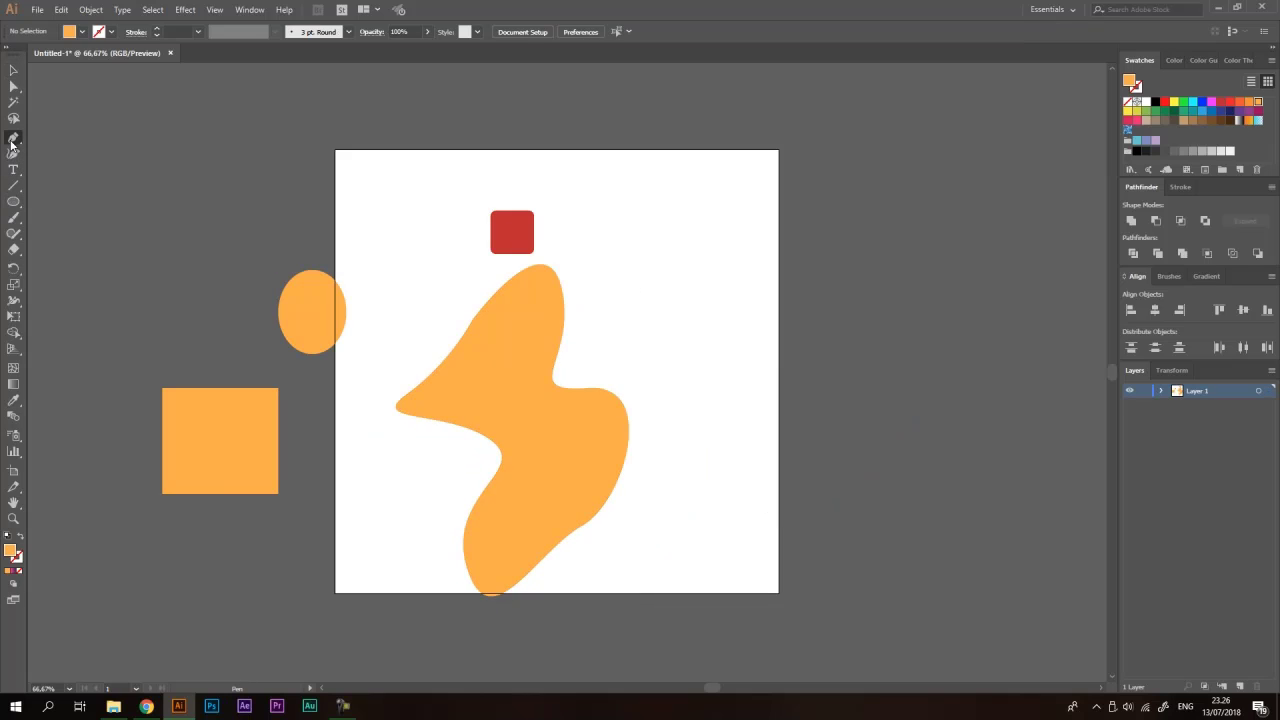
drag(12, 145, 93, 155)
key(a)
click(517, 333)
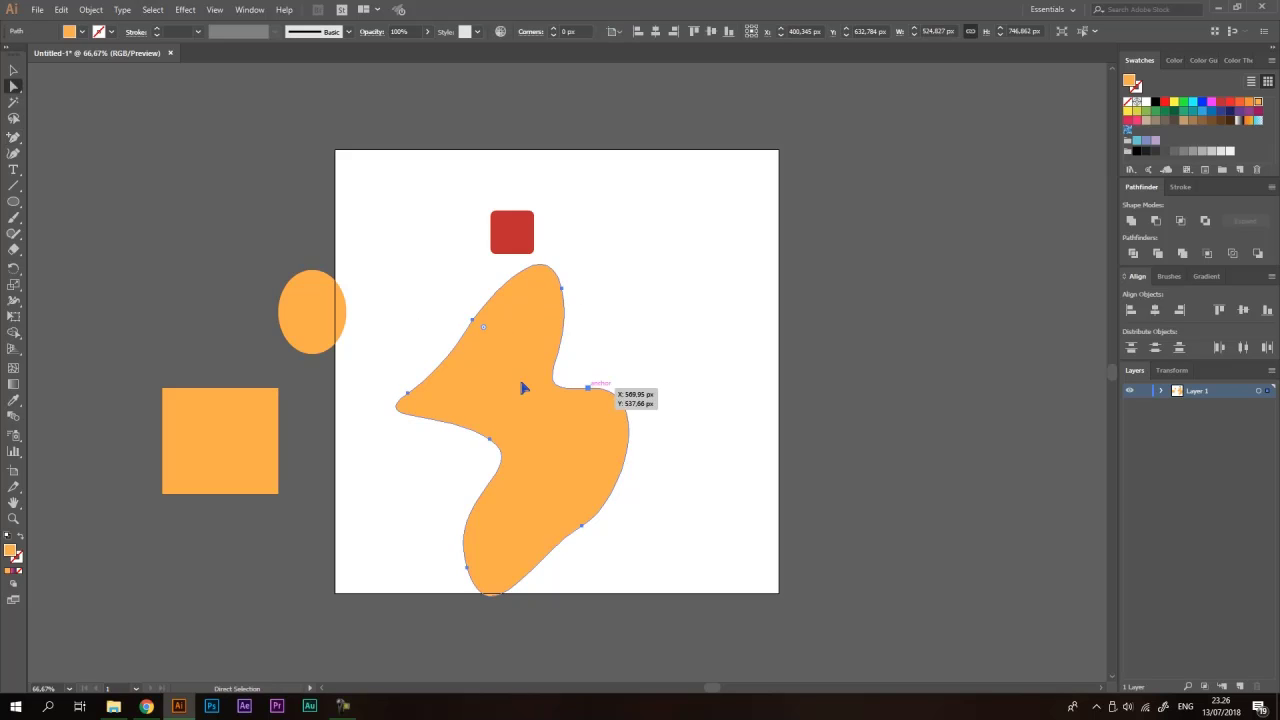
drag(16, 88, 94, 90)
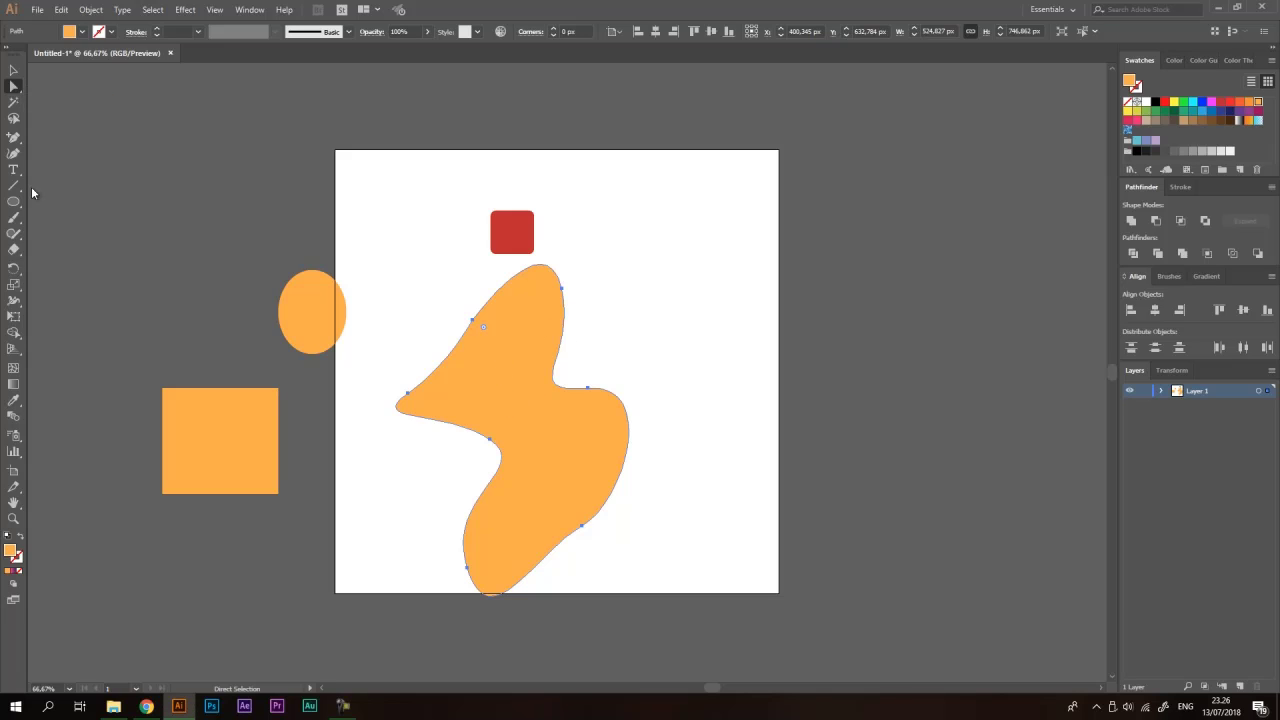
drag(14, 137, 115, 160)
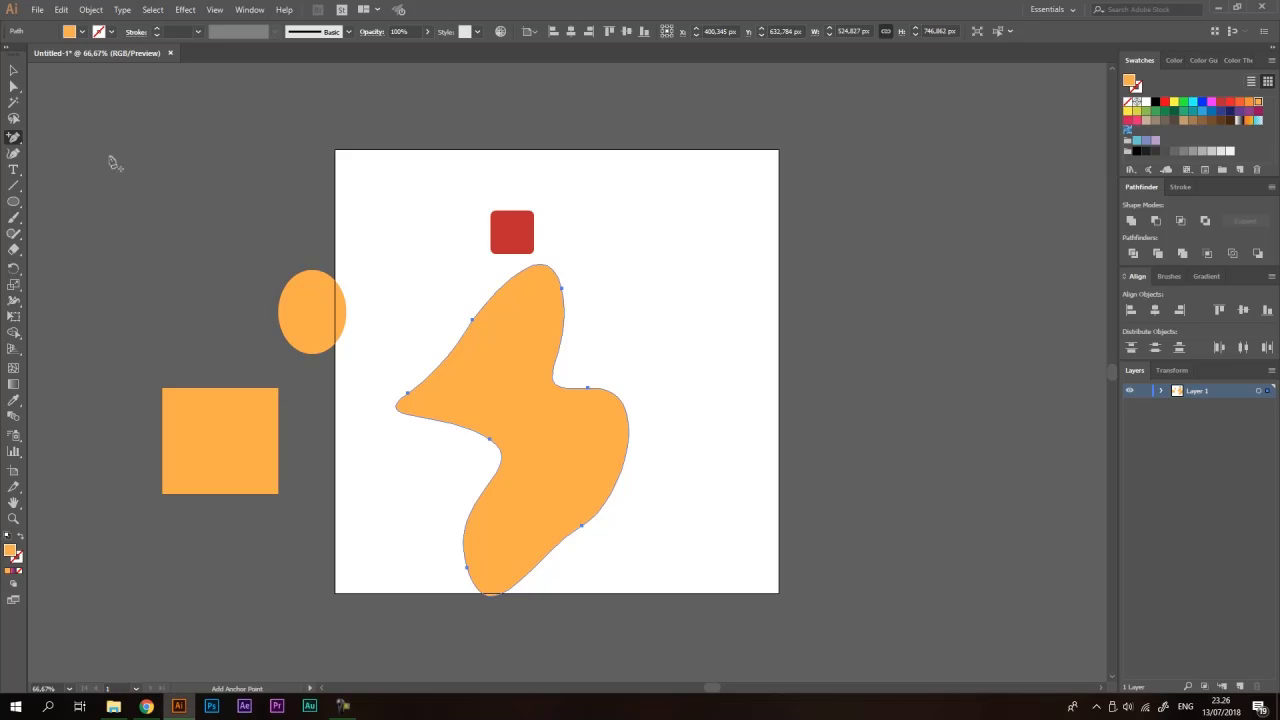
click(564, 336)
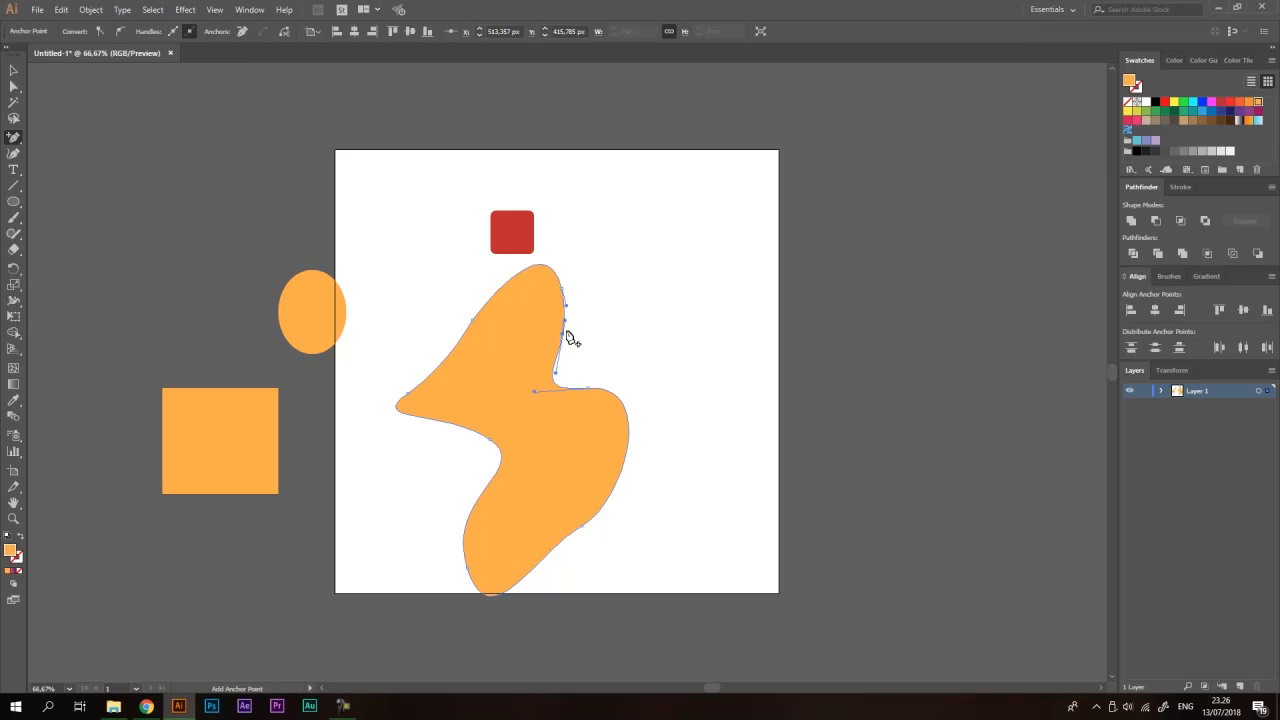
Pull the freeform shape's new anchor point outward, move the anchor point at the notch below it slightly down, and clear the selection.
click(13, 88)
drag(560, 338, 605, 321)
key(ctrl+z)
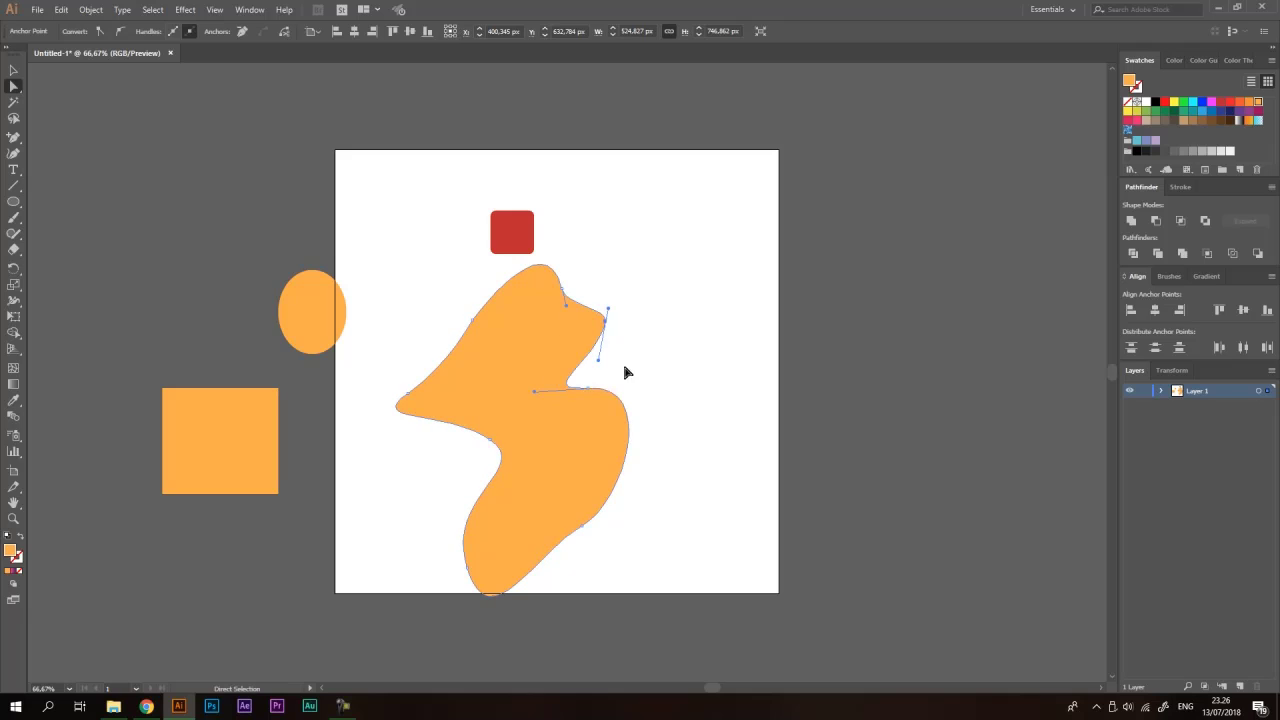
mouse_move(580, 388)
mouse_down()
mouse_move(597, 391)
mouse_move(575, 412)
mouse_up()
click(641, 362)
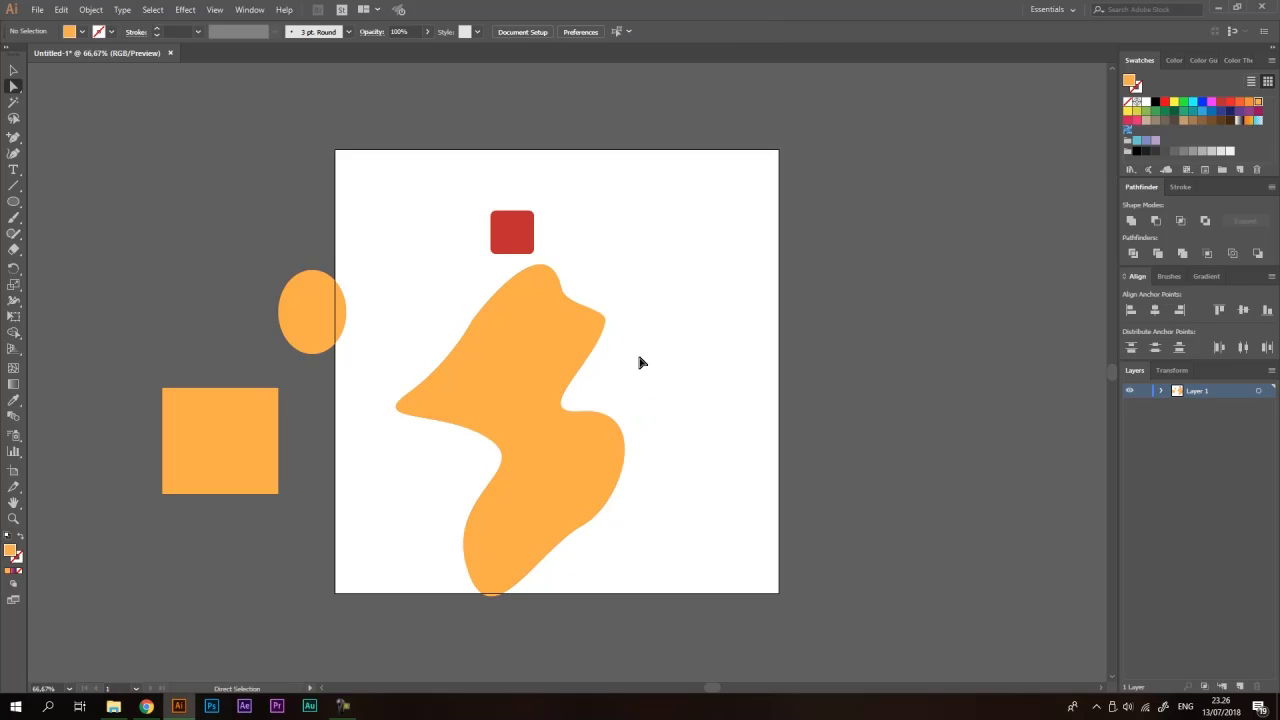
Delete the two upper right anchor points of the freeform shape with the Delete Anchor Point tool.
click(13, 140)
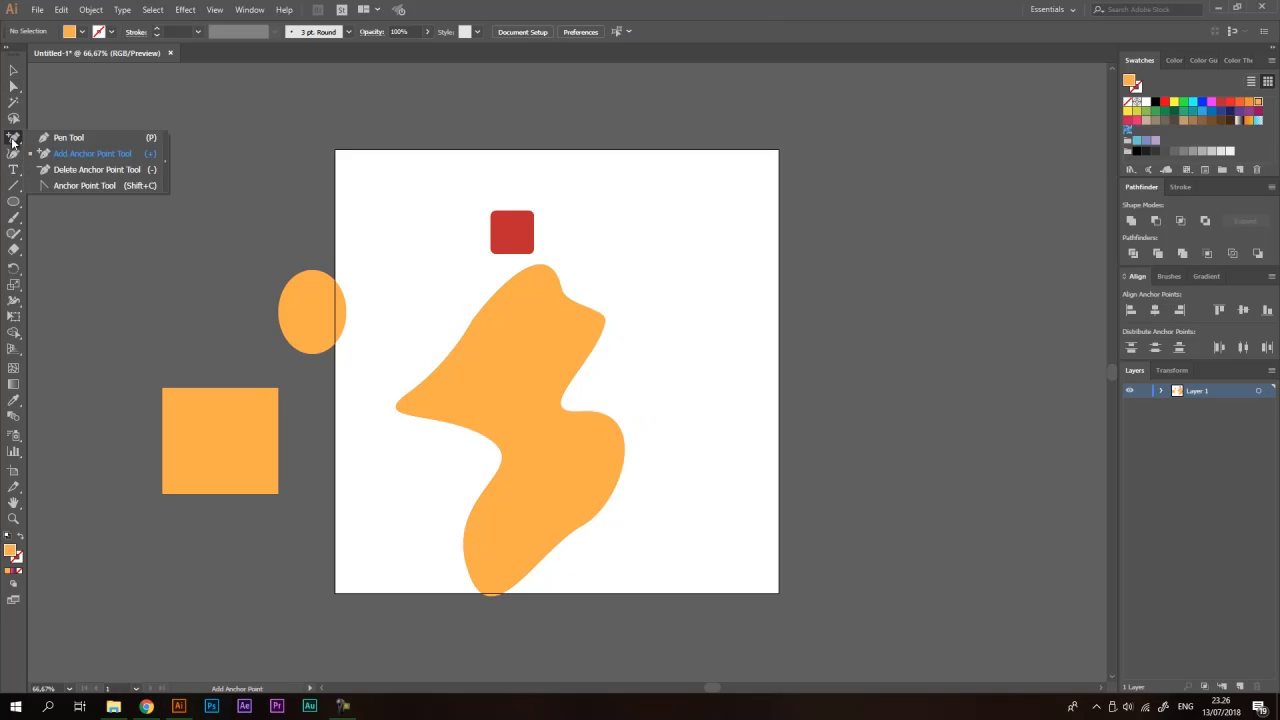
click(70, 173)
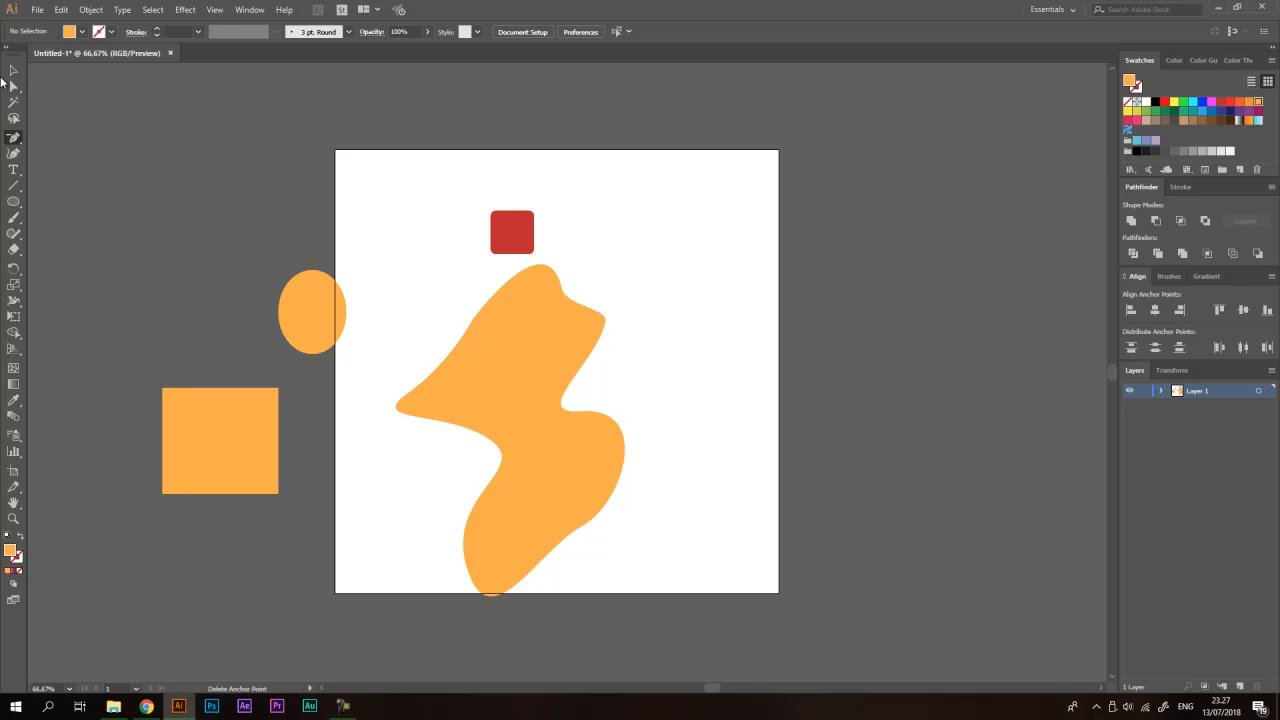
click(15, 90)
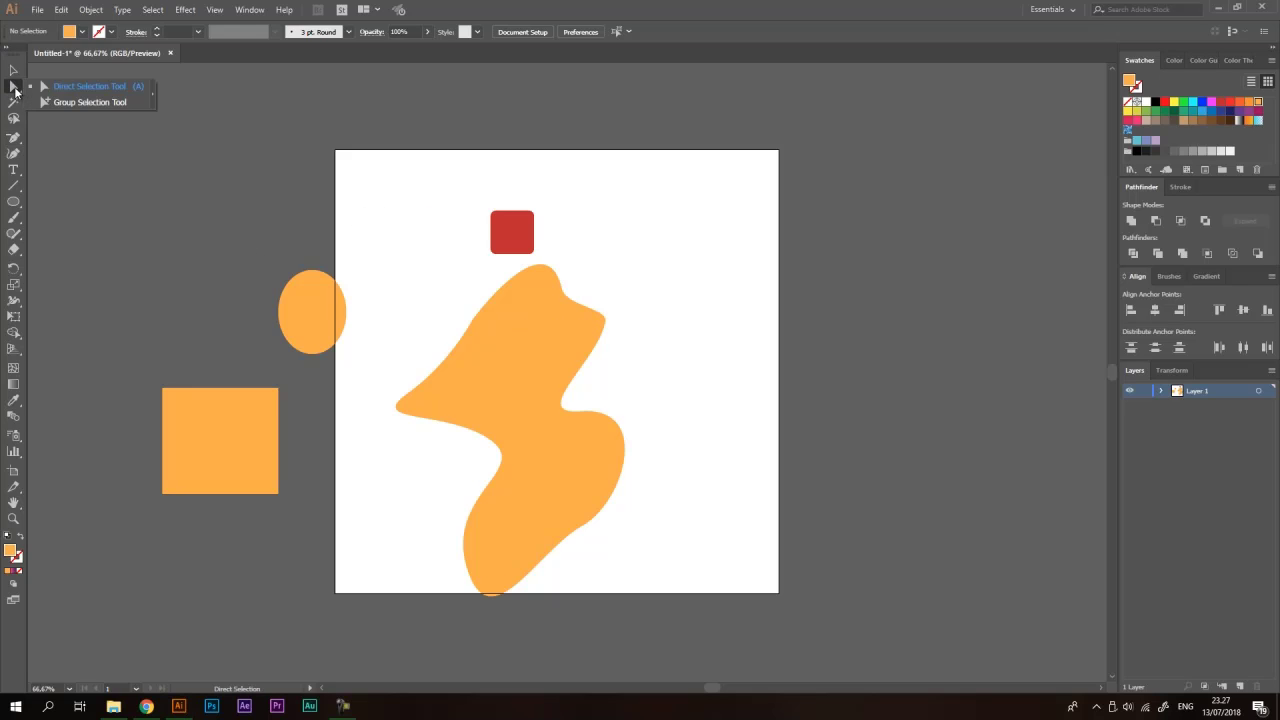
click(102, 88)
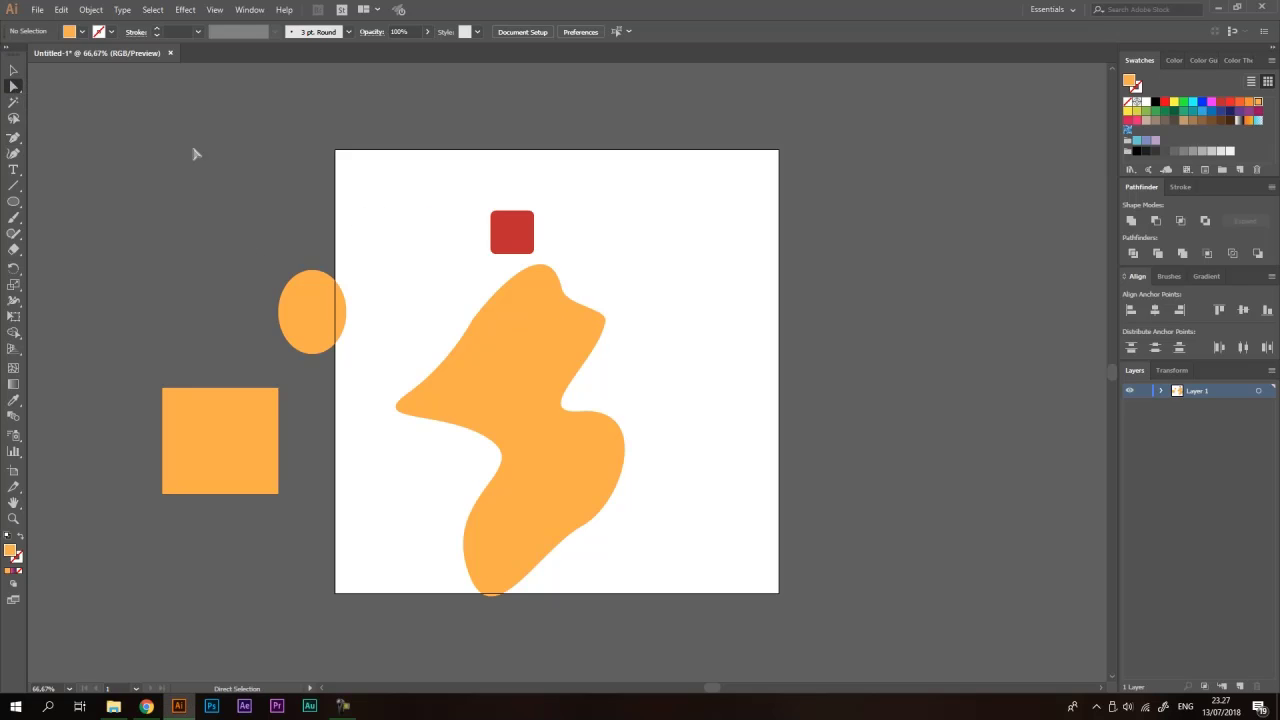
click(549, 352)
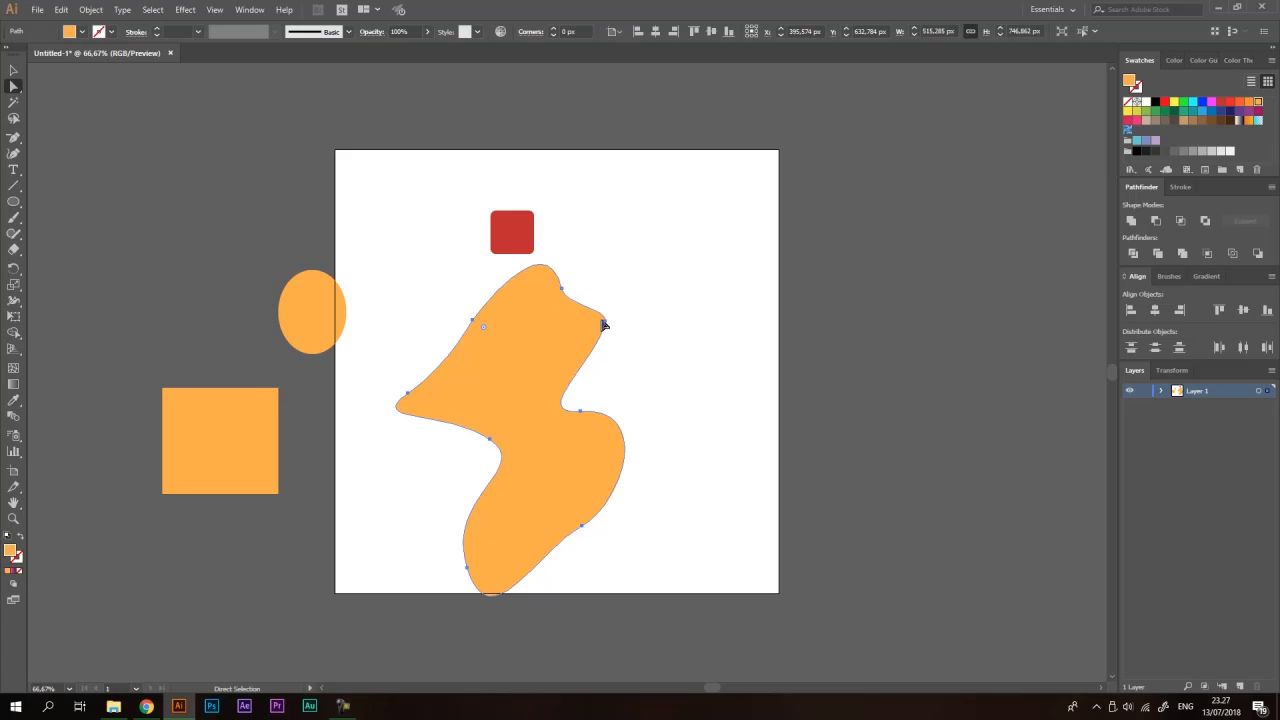
click(13, 137)
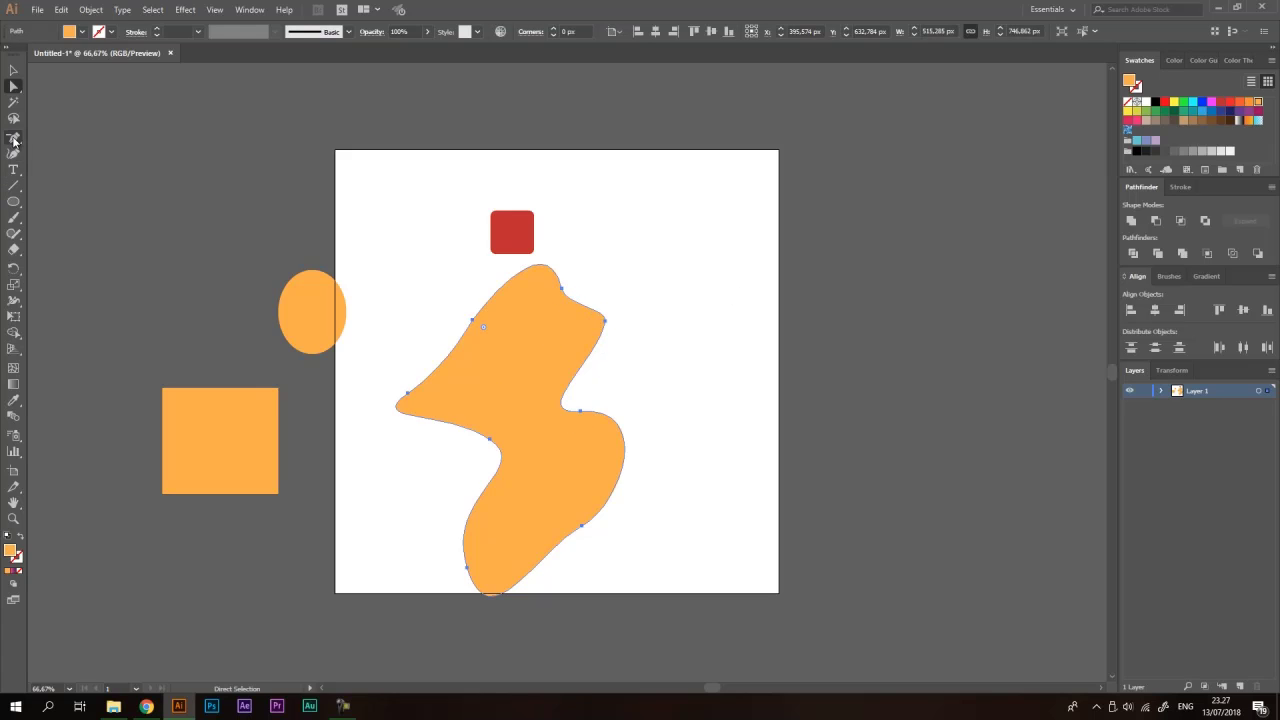
click(604, 322)
click(563, 289)
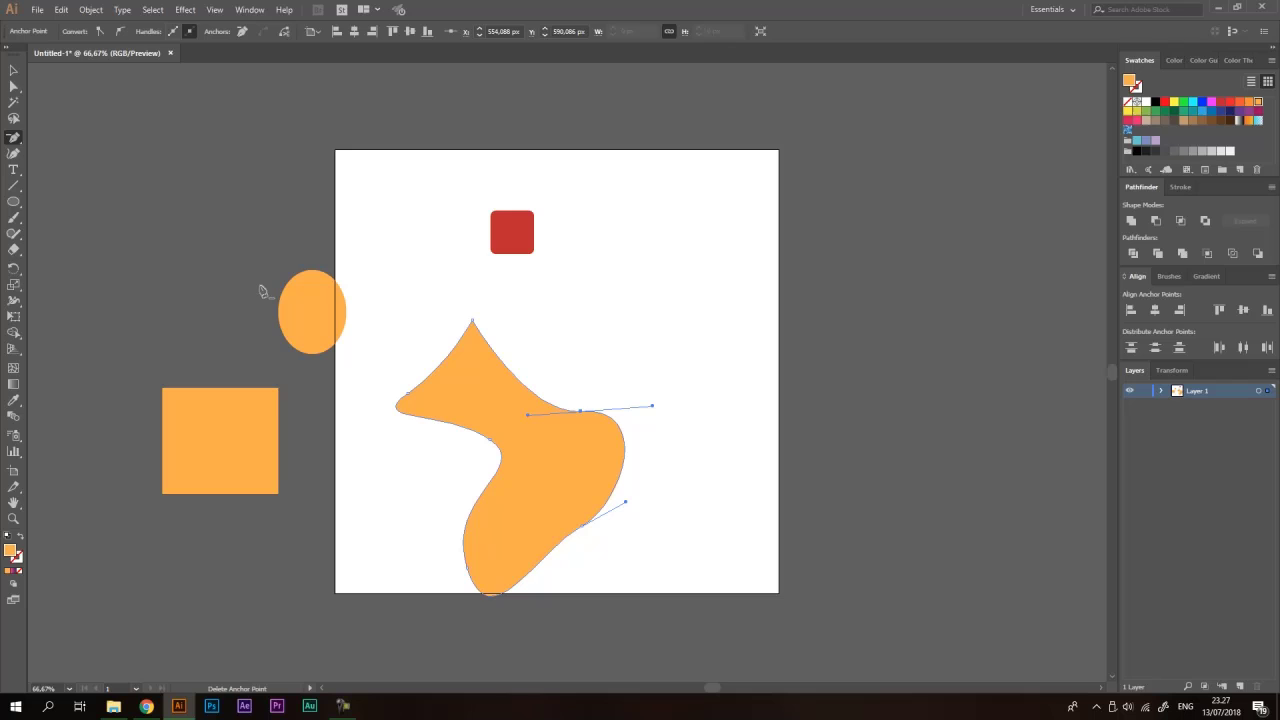
Draw a circle about 199 px wide above the freeform shape's right side and a square about 141 px wide above the circle.
click(13, 70)
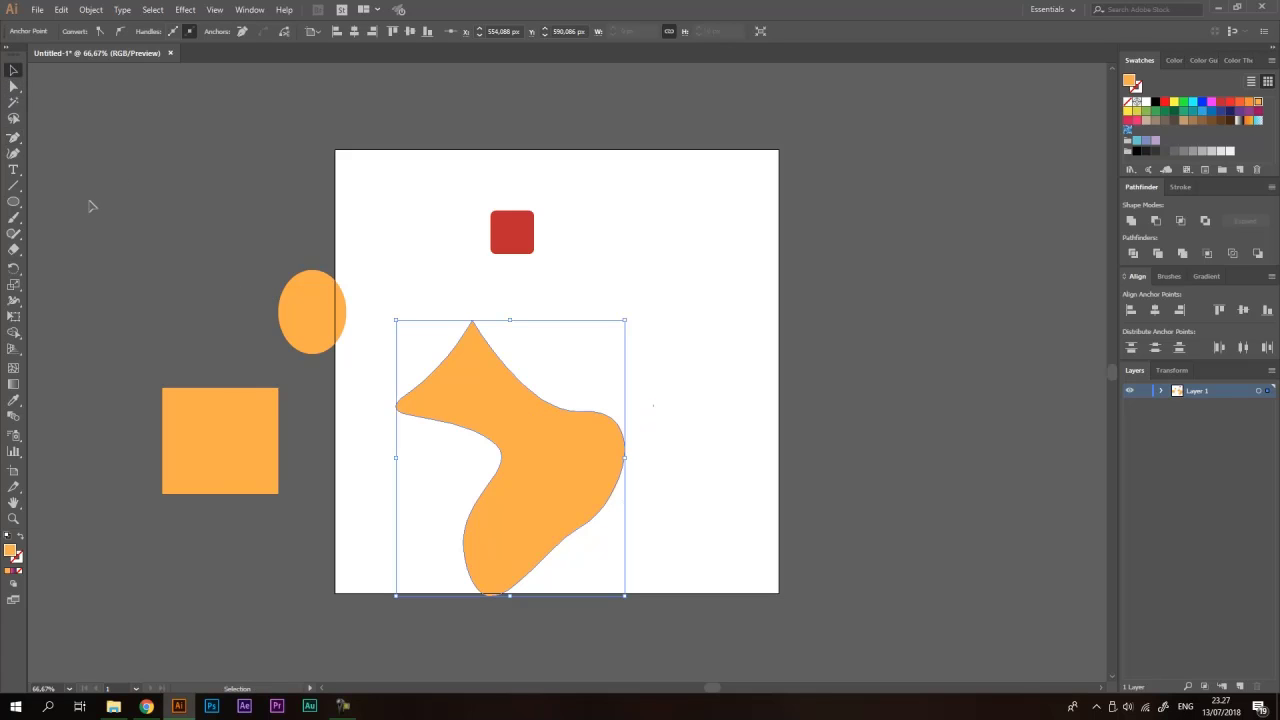
click(13, 201)
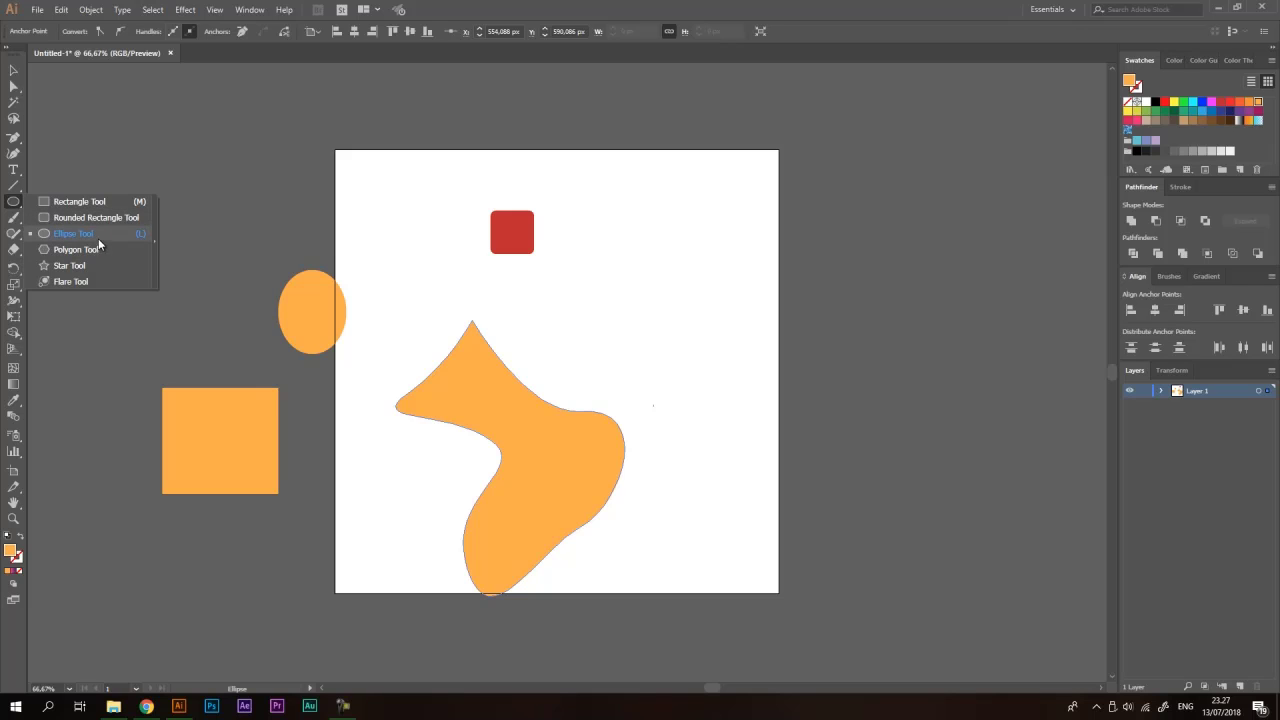
click(70, 233)
drag(596, 298, 641, 305)
click(10, 203)
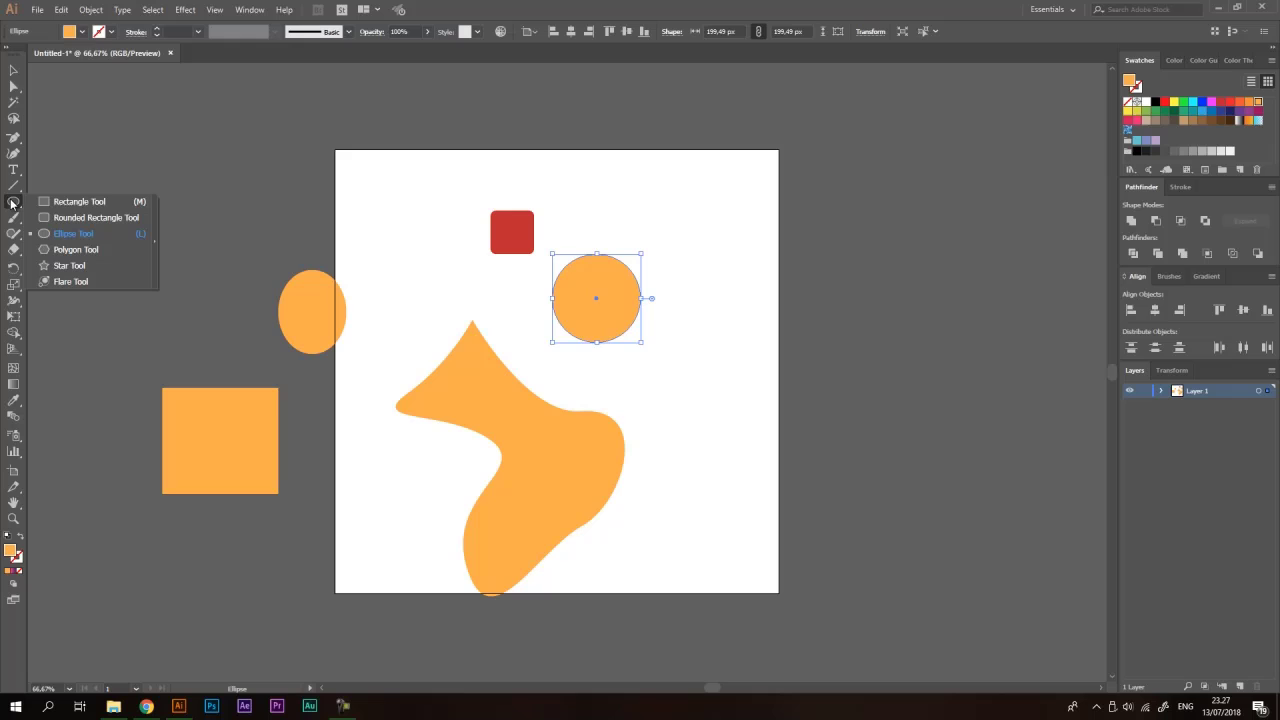
click(80, 206)
drag(591, 177, 653, 216)
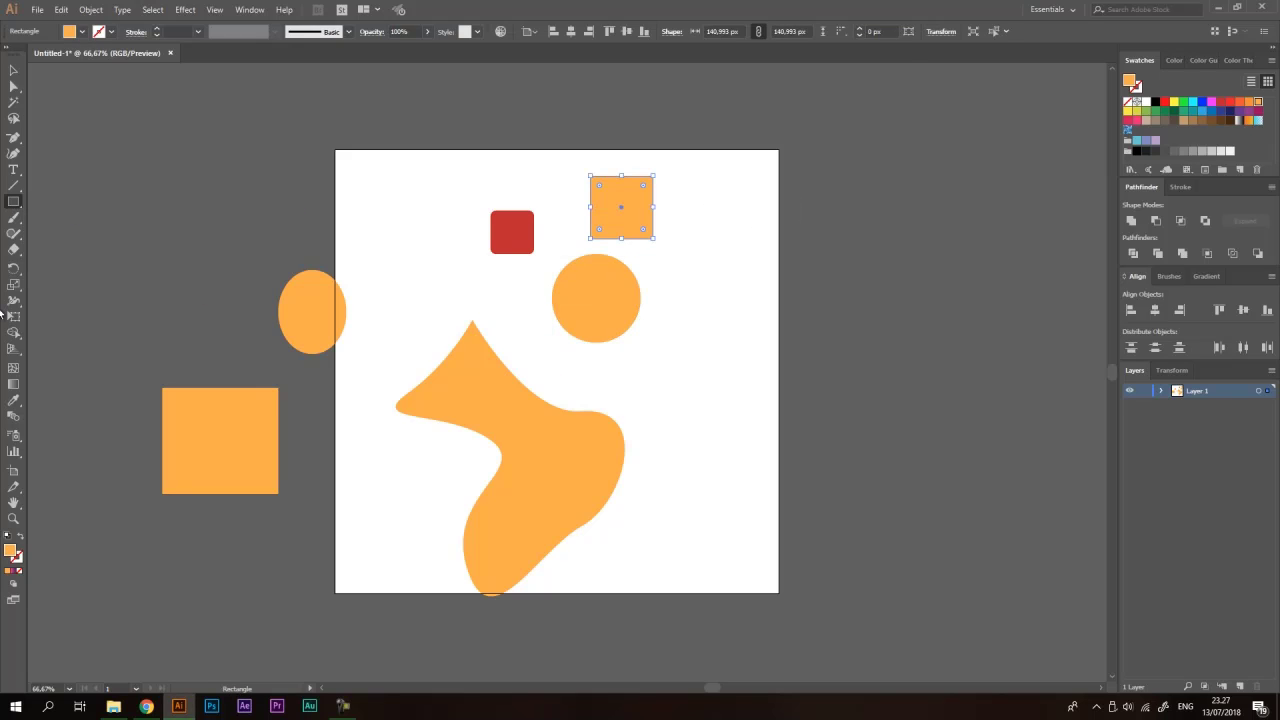
Draw a five-pointed star about 217 by 222 px in the artboard's upper left area with the Star tool.
click(10, 210)
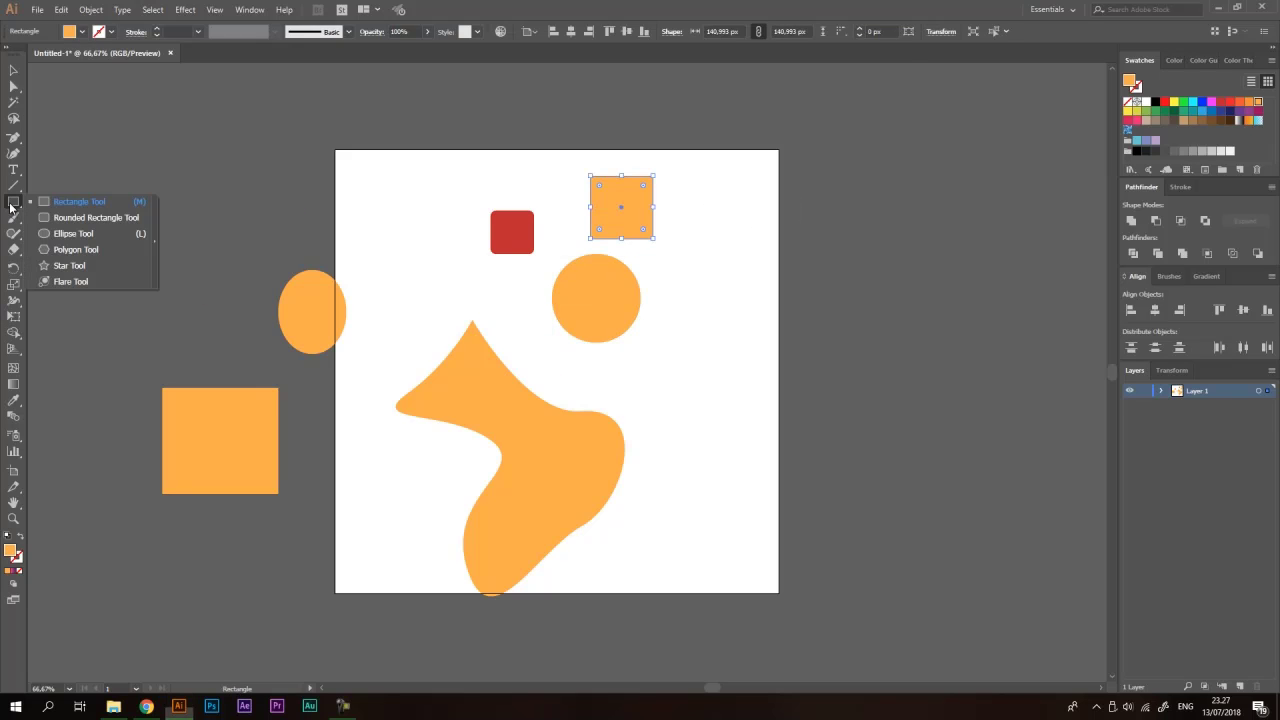
click(73, 268)
drag(389, 257, 429, 291)
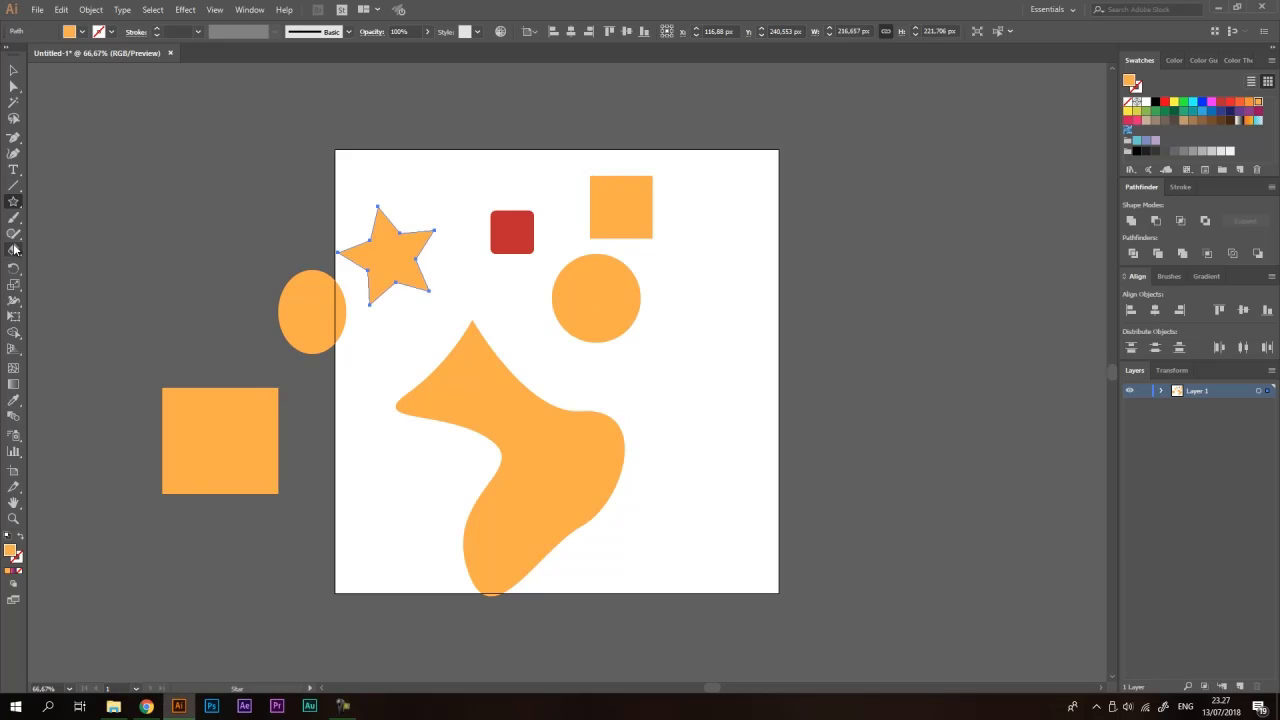
Draw a triangle about 121 by 105 px to the lower right of the circle by reducing the Star tool's points to three.
click(13, 201)
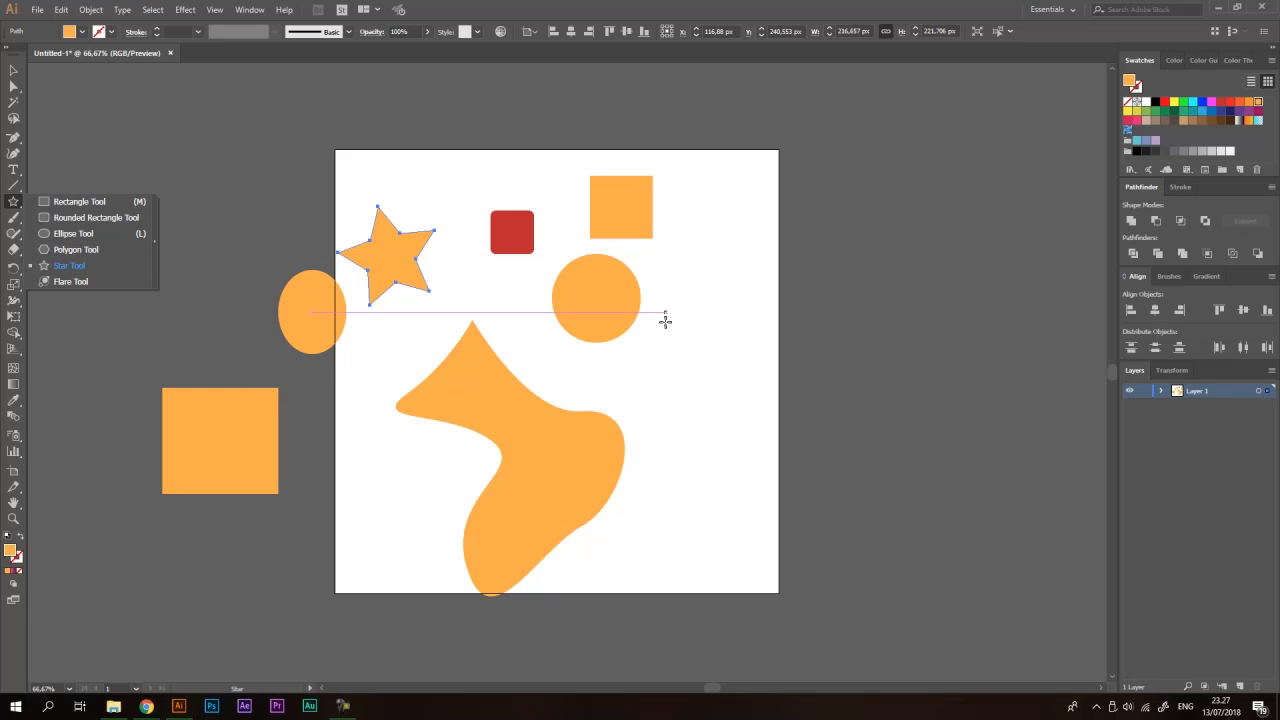
drag(685, 347, 682, 390)
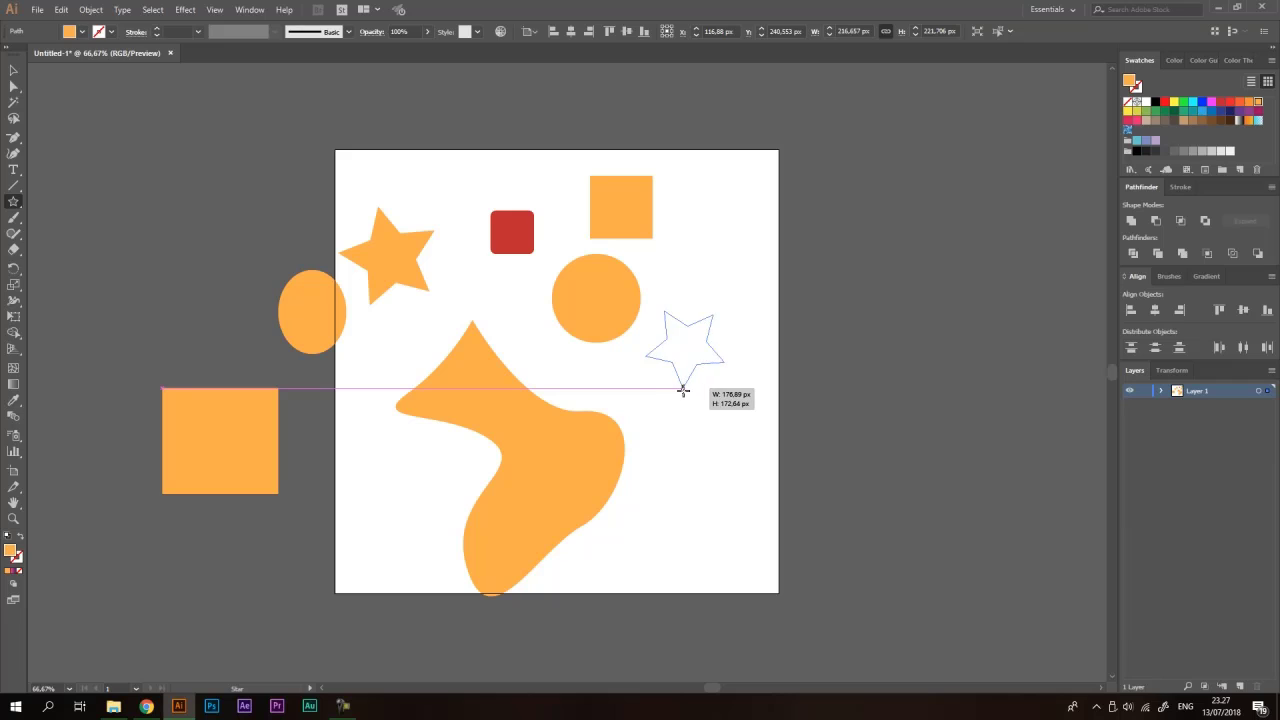
mouse_move(687, 391)
mouse_down()
mouse_move(657, 386)
mouse_move(697, 374)
mouse_move(651, 374)
mouse_move(691, 380)
mouse_move(654, 397)
mouse_move(723, 380)
mouse_move(654, 396)
mouse_move(700, 400)
mouse_move(682, 379)
mouse_move(709, 368)
mouse_move(674, 380)
mouse_move(702, 372)
mouse_up()
key(Down)
key(Down)
key(Down)
key(Down)
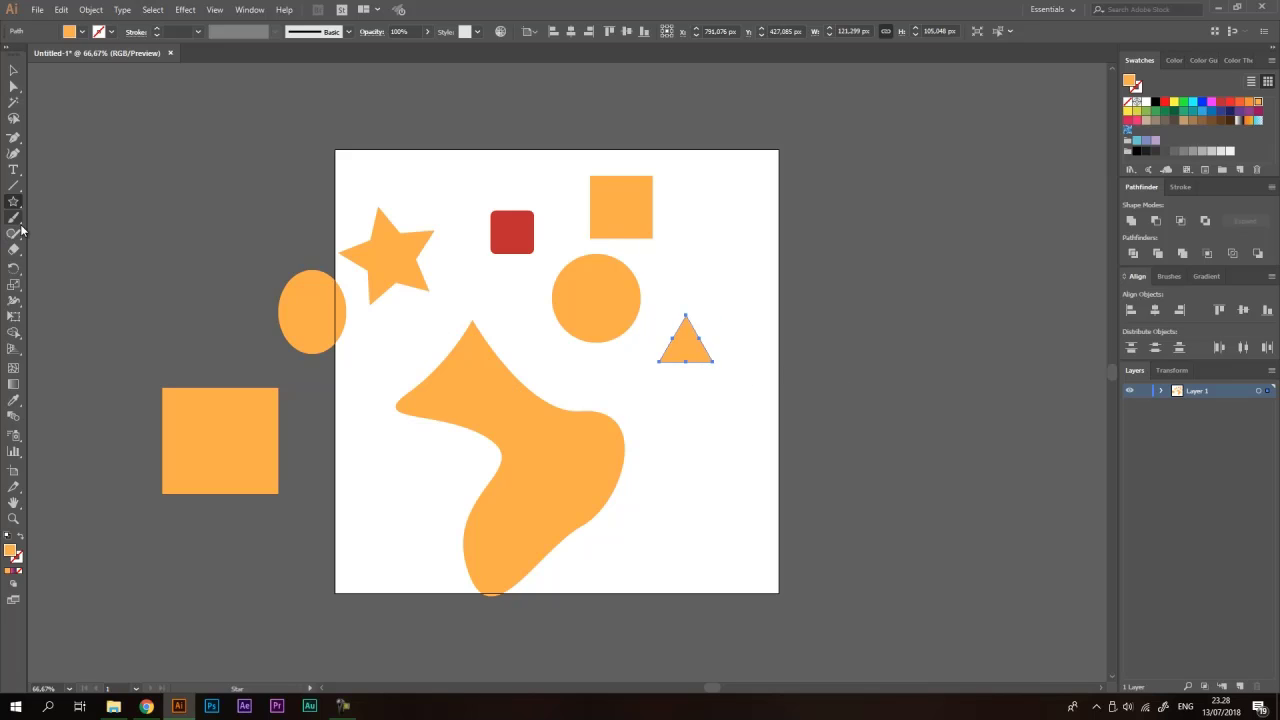
Move the triangle onto the orange circle's right edge and fill it with dark red.
click(13, 333)
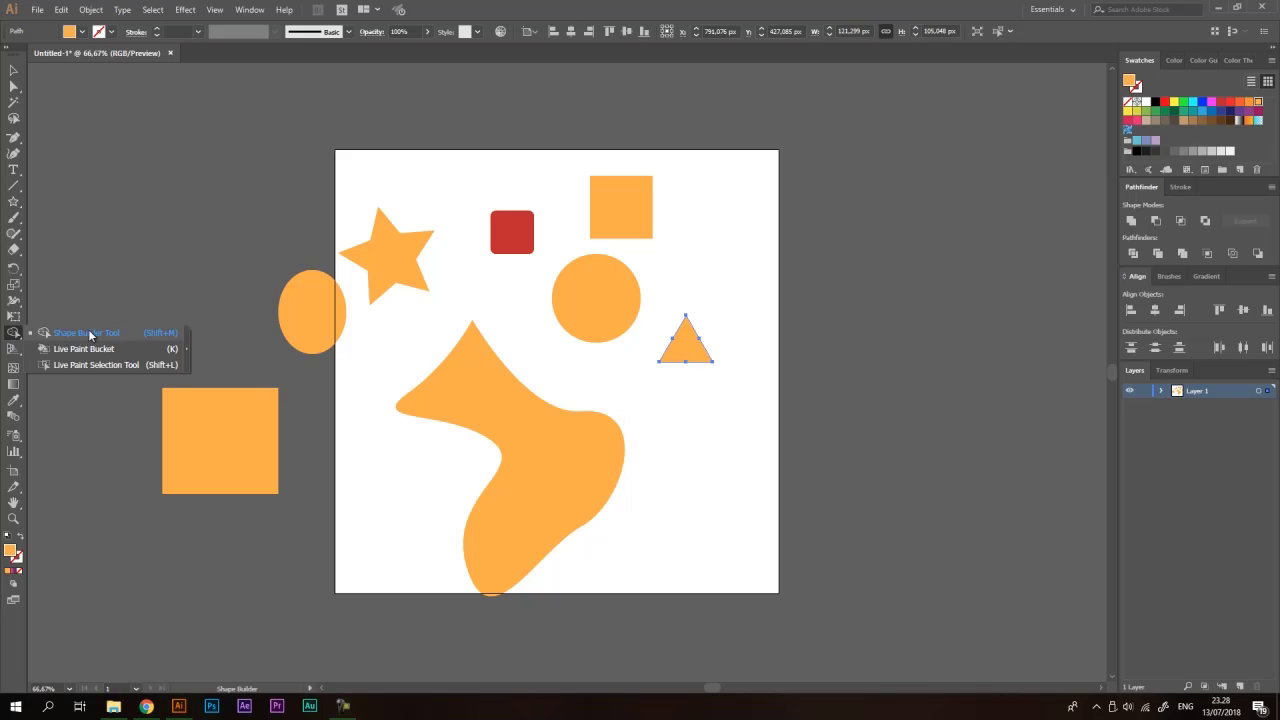
click(13, 70)
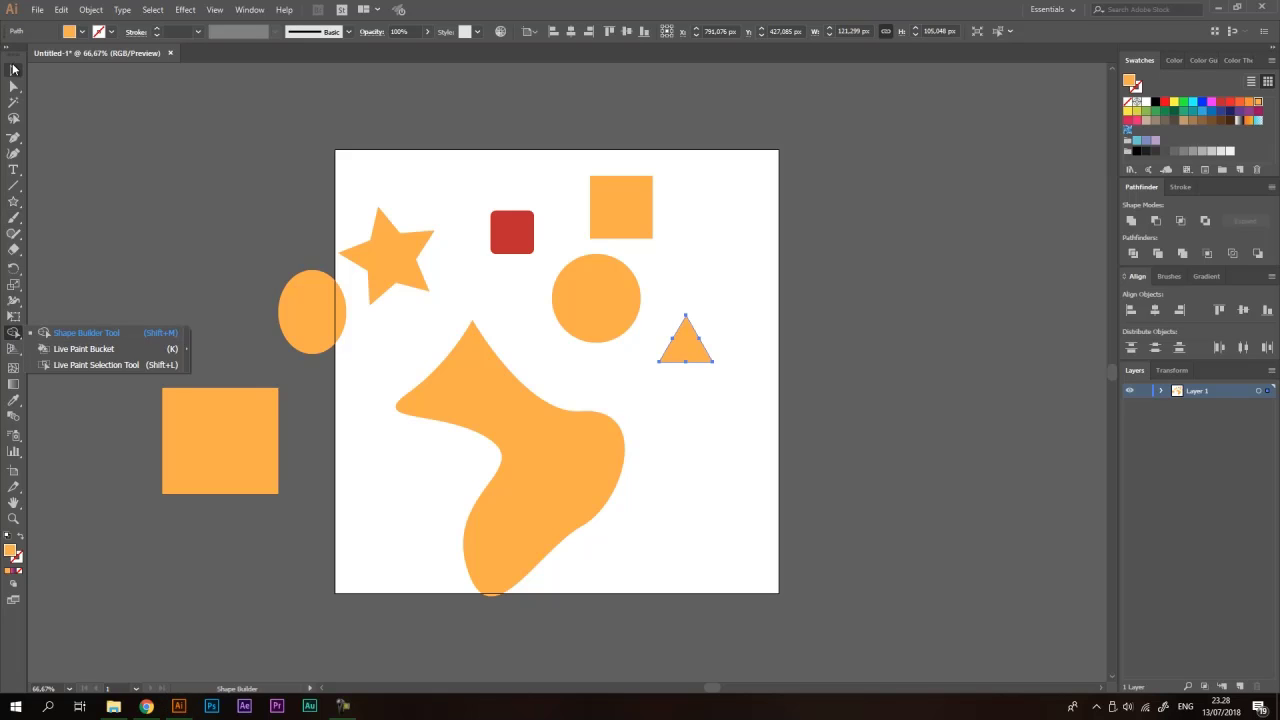
drag(690, 340, 645, 291)
click(1222, 102)
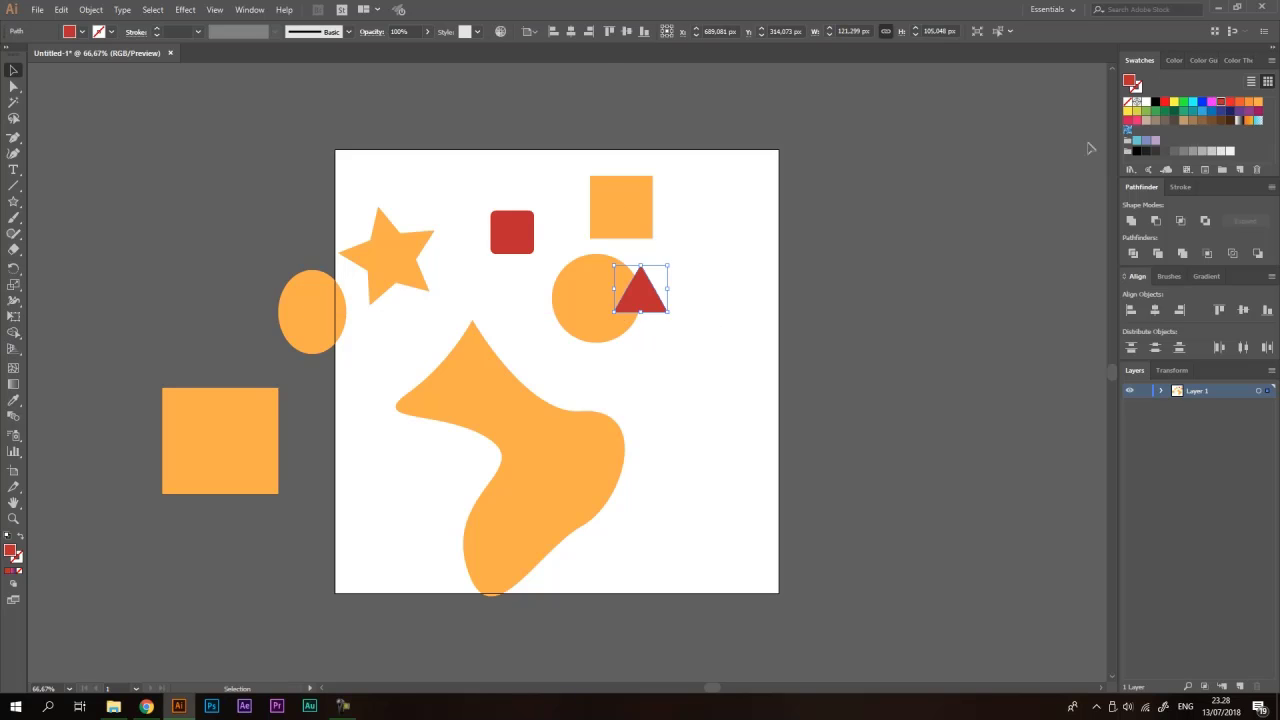
click(765, 273)
Select the circle and triangle and remove the triangle's part outside the circle with the Shape Builder tool.
scroll(636, 276, up, 2)
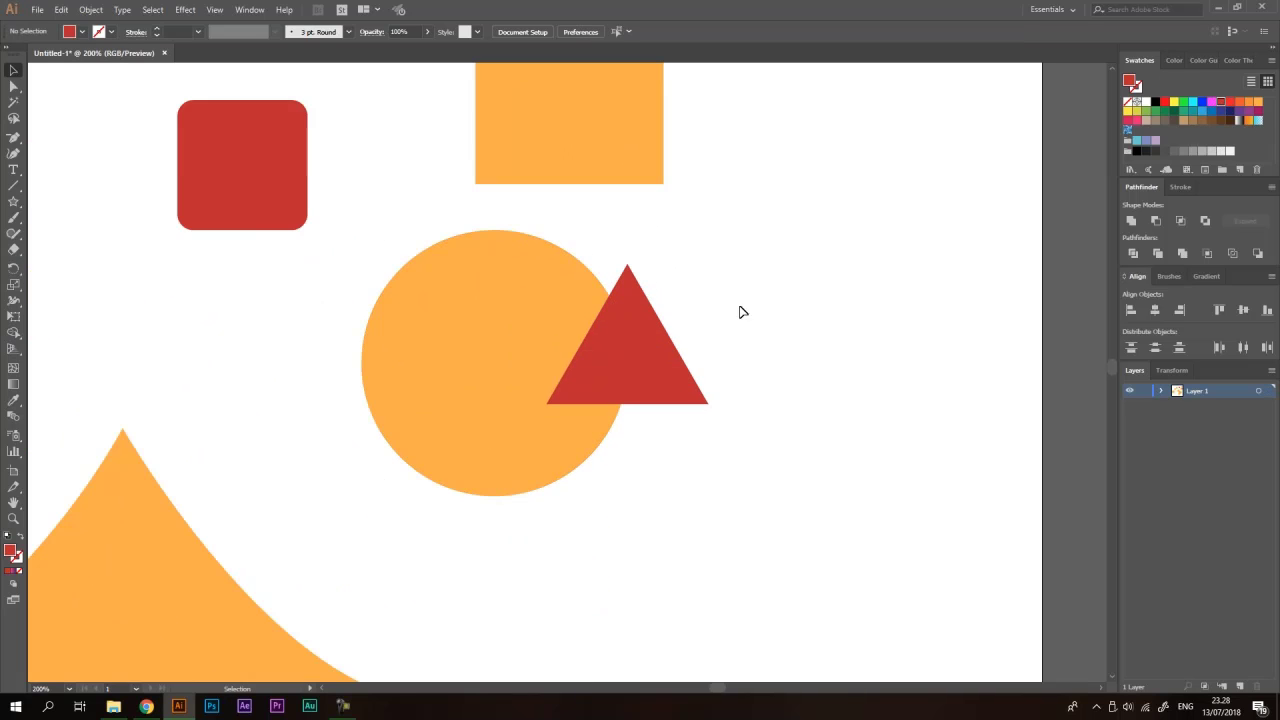
drag(852, 264, 445, 498)
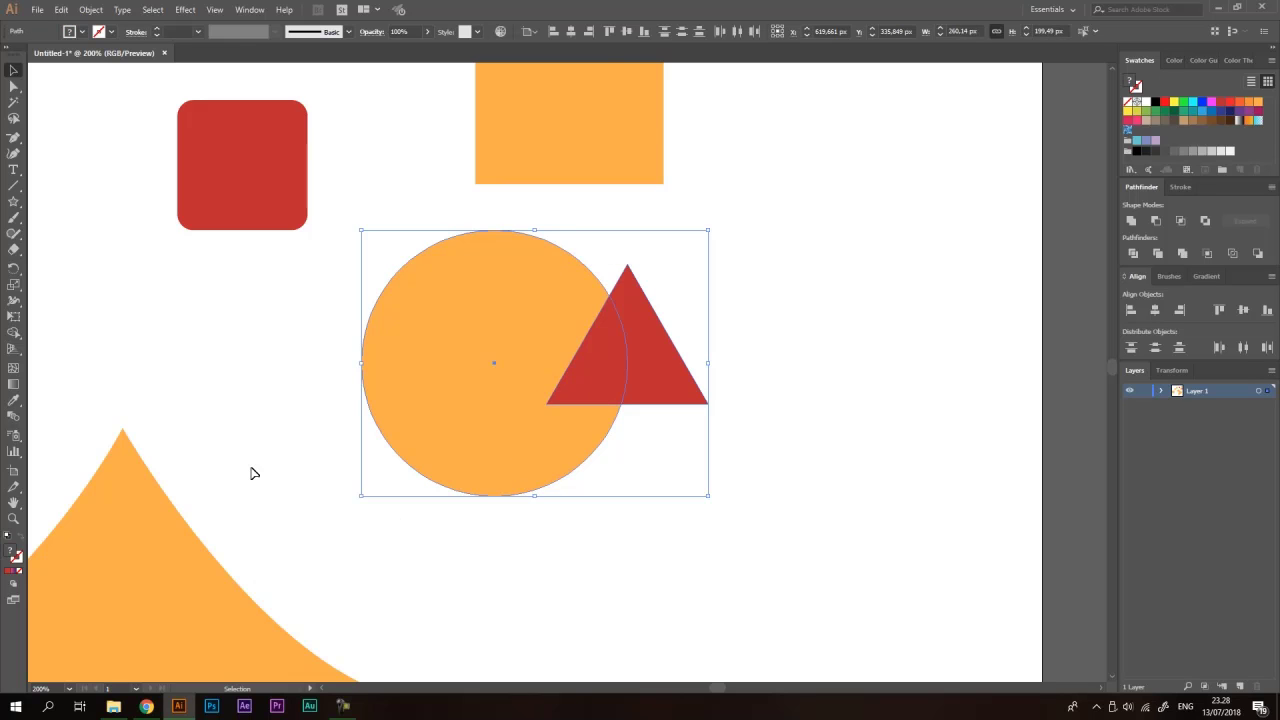
drag(14, 333, 64, 338)
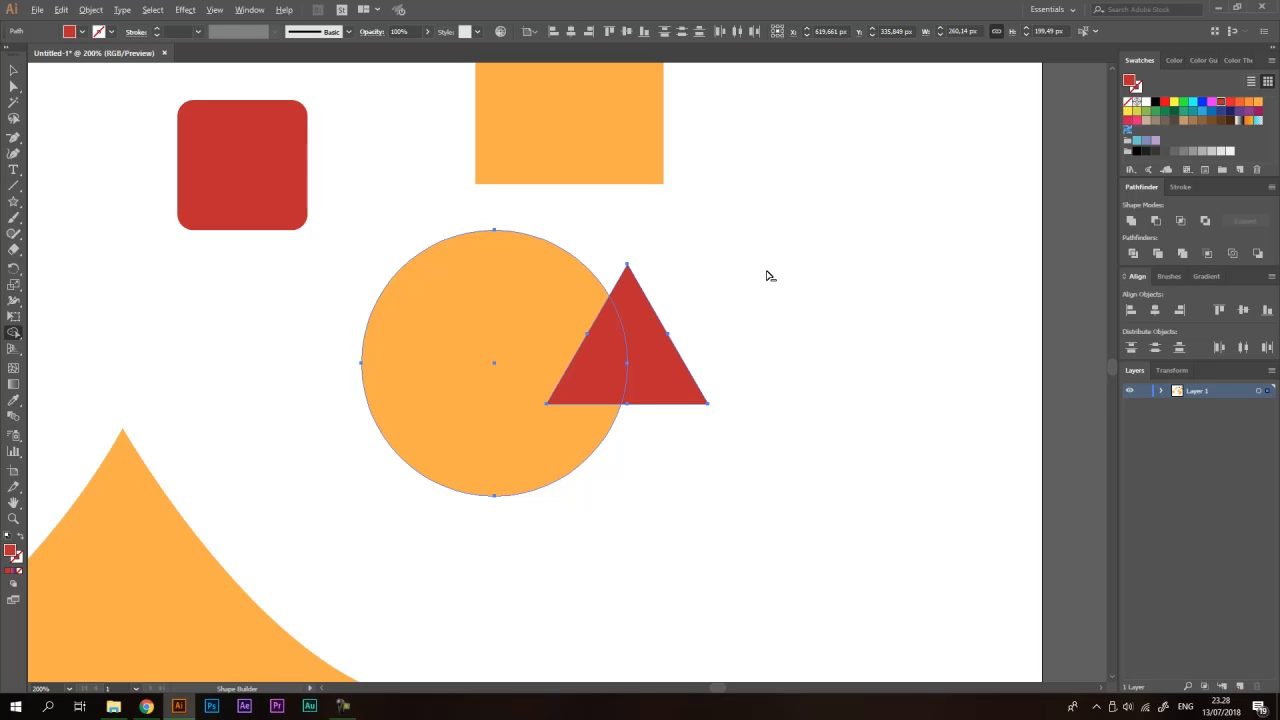
alt+click(670, 398)
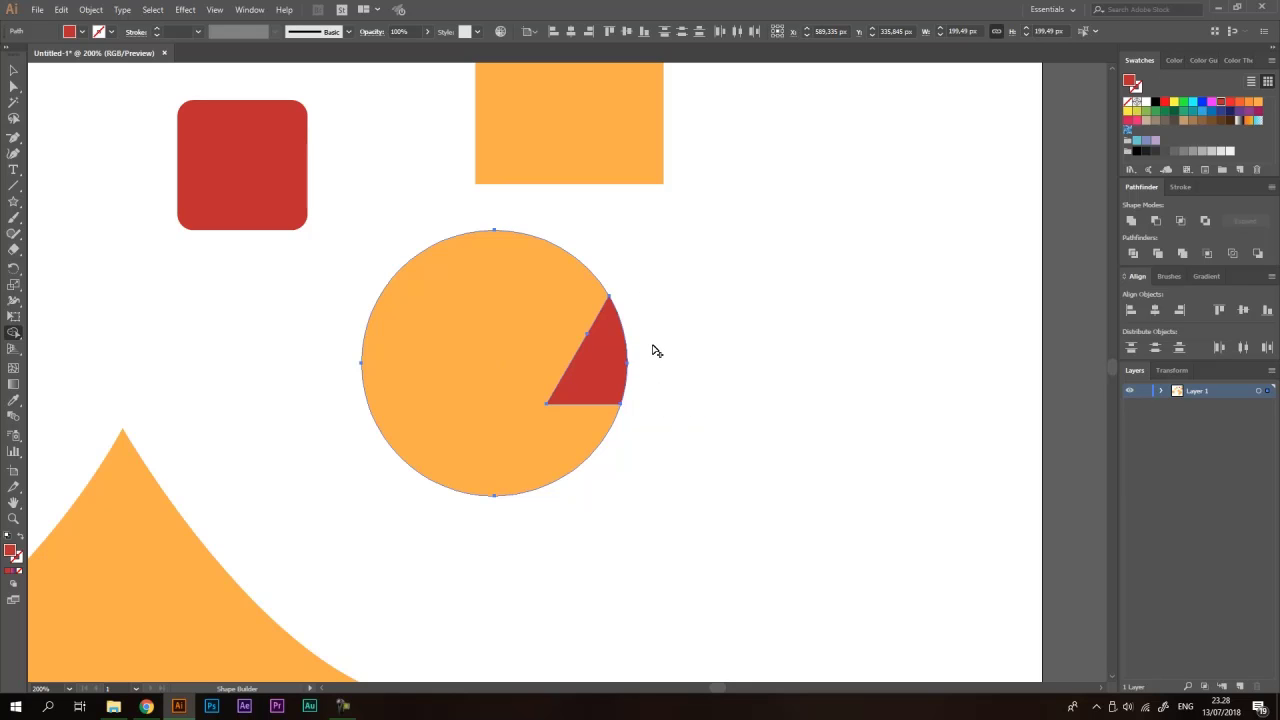
Move the red wedge to the right and the orange circle to the left to separate them.
key(v)
click(723, 291)
drag(614, 354, 718, 313)
drag(566, 346, 433, 339)
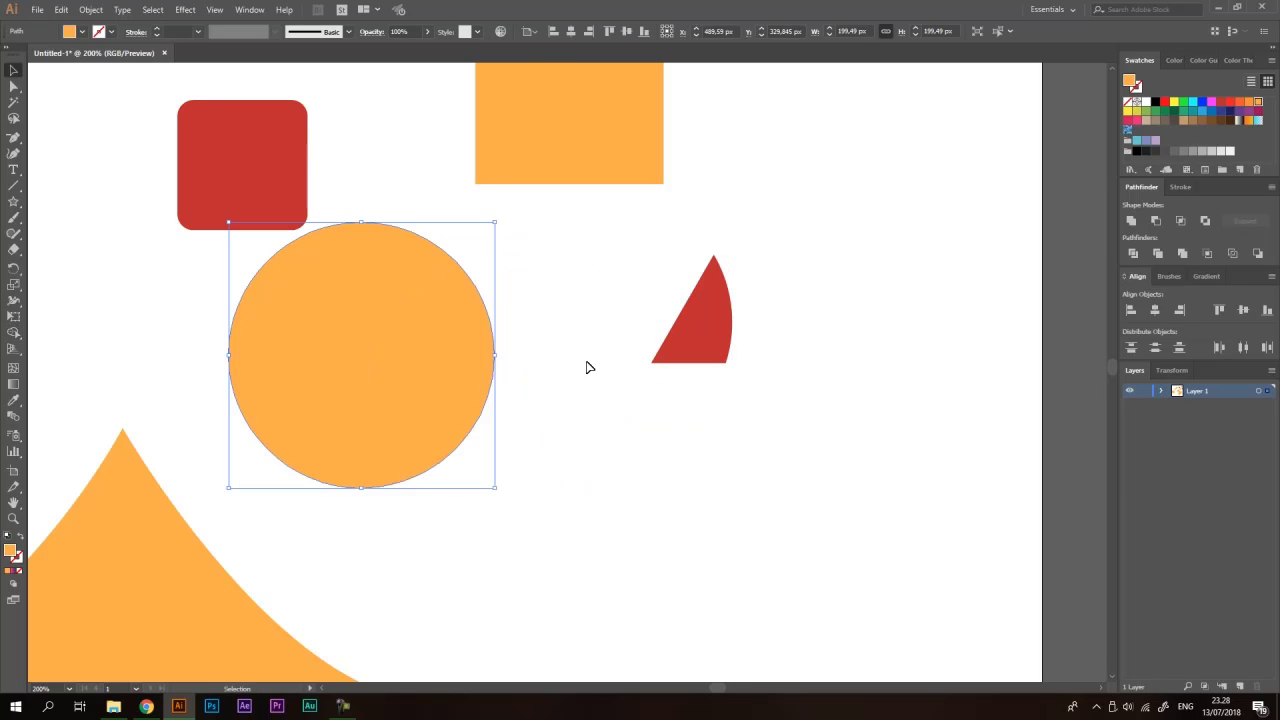
Undo the moves of the two pieces and the Shape Builder removal.
key(ctrl+z)
key(ctrl+z)
key(ctrl+z)
key(ctrl+z)
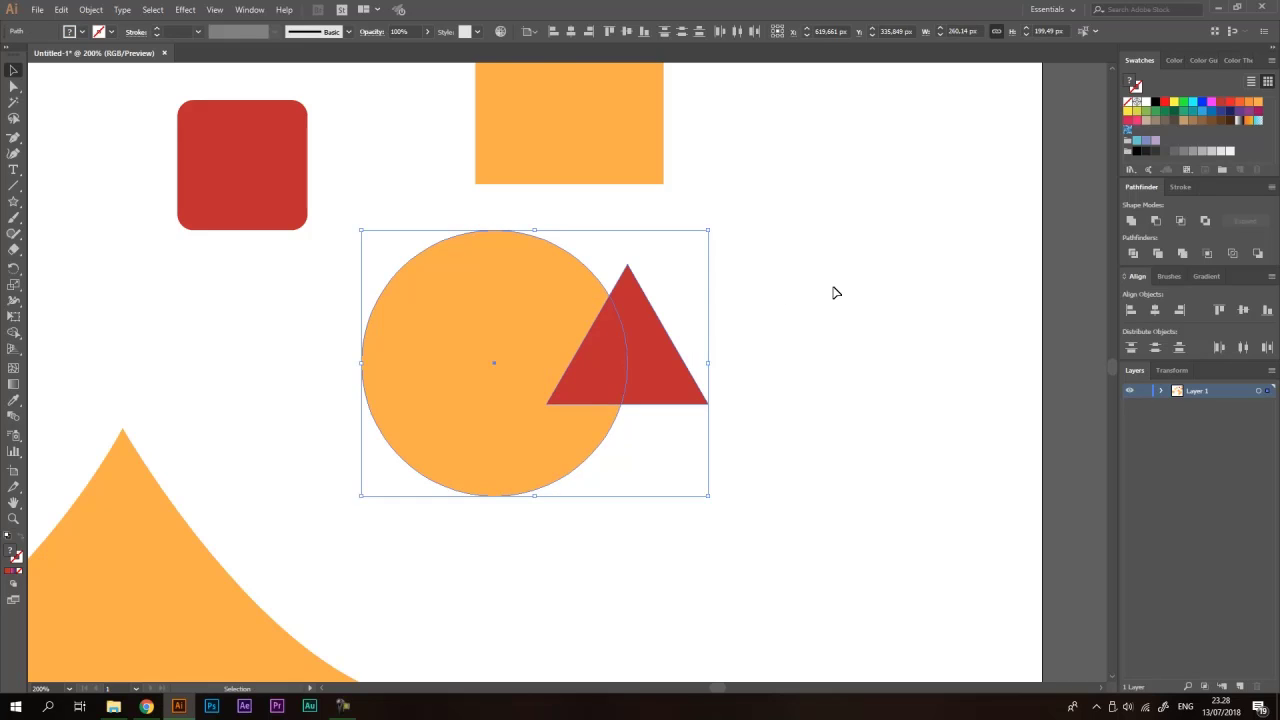
Select the circle and triangle and make the circle's area outside the triangle a separate red piece with the Shape Builder tool.
click(704, 366)
drag(910, 232, 460, 432)
click(13, 332)
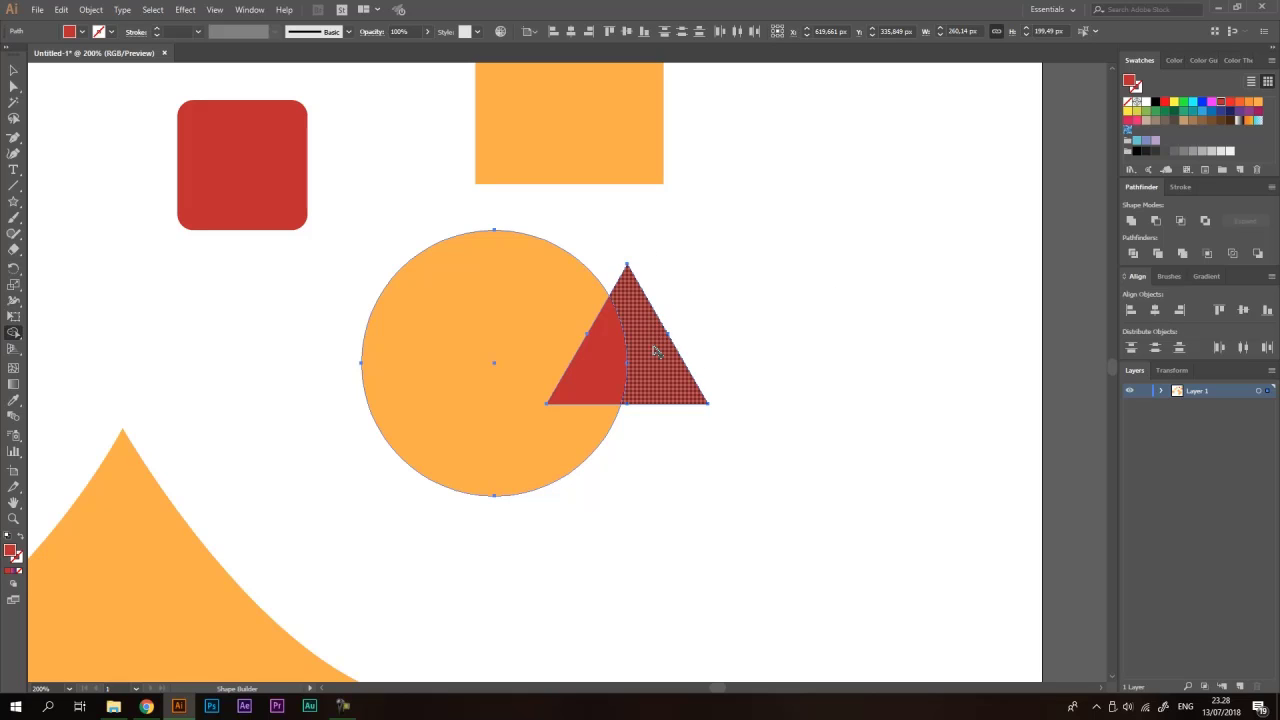
click(517, 322)
key(v)
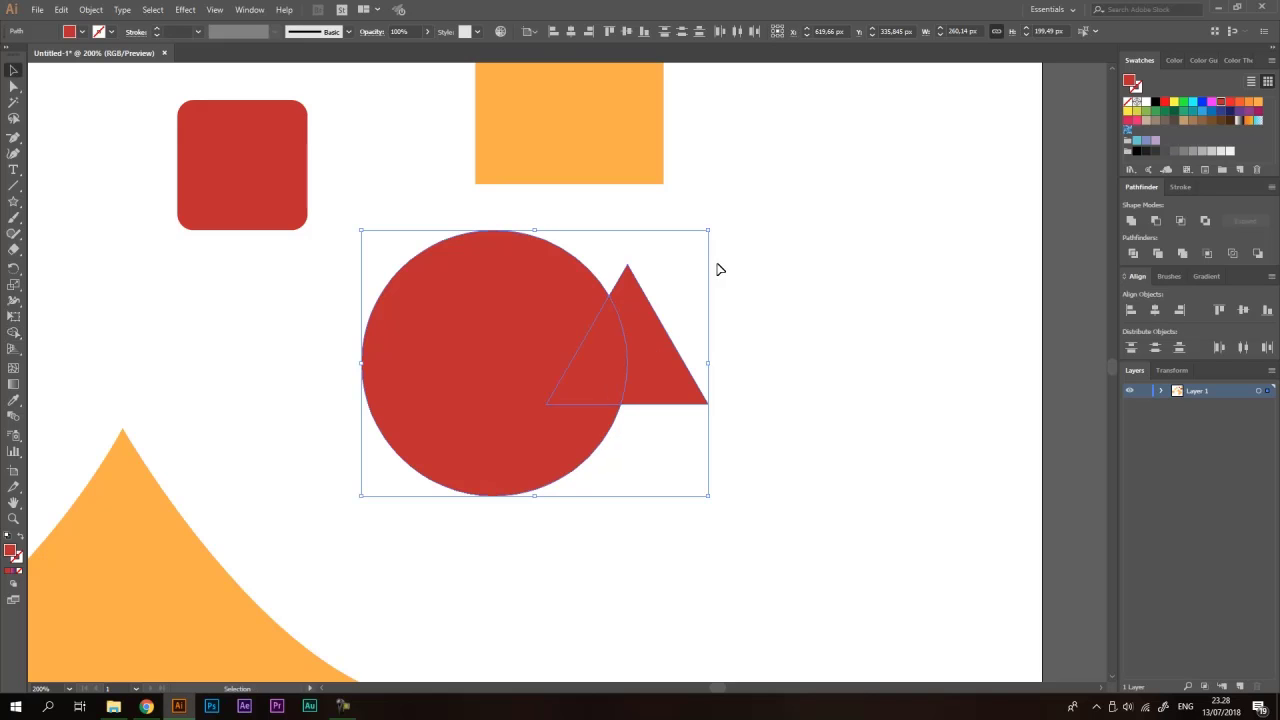
Move the triangle's outer piece to the right and the notched circle to the left, away from the wedge between them.
click(823, 232)
drag(661, 355, 819, 328)
drag(500, 320, 399, 307)
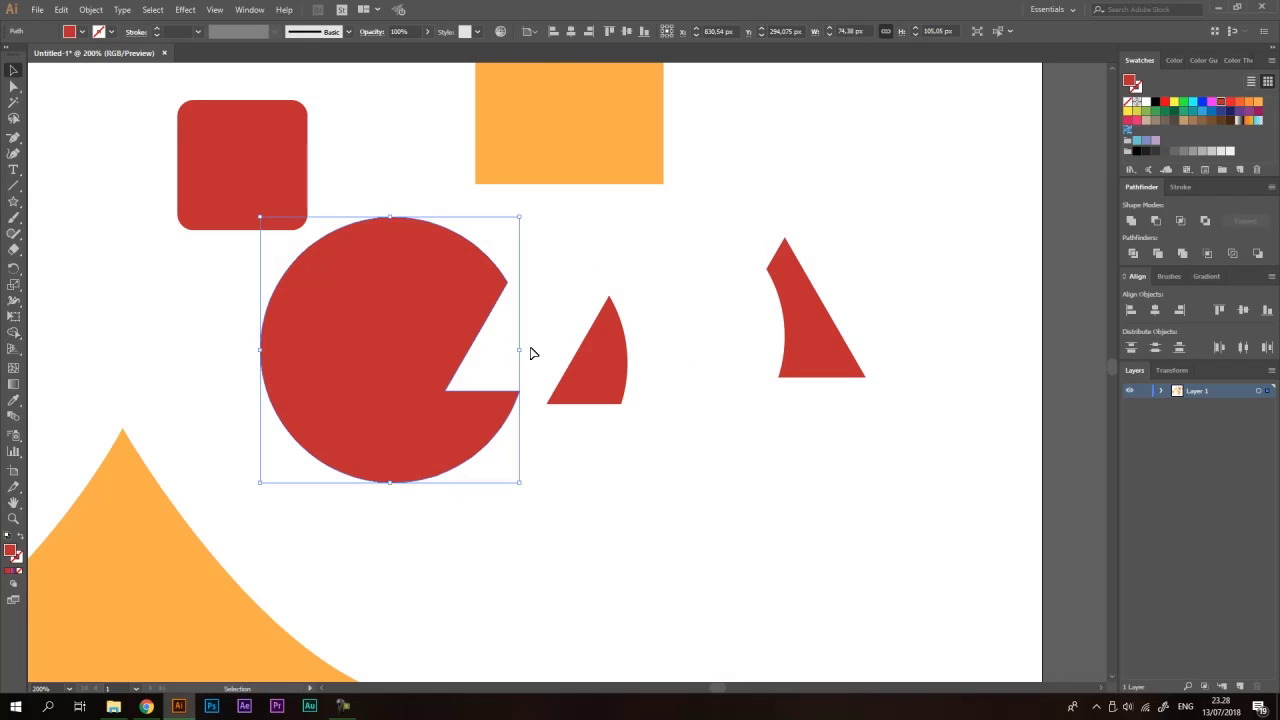
Undo the piece moves and the Shape Builder split to bring back the overlapping orange circle and red triangle.
drag(610, 341, 689, 276)
click(770, 507)
key(ctrl+z)
key(ctrl+z)
key(ctrl+z)
key(ctrl+z)
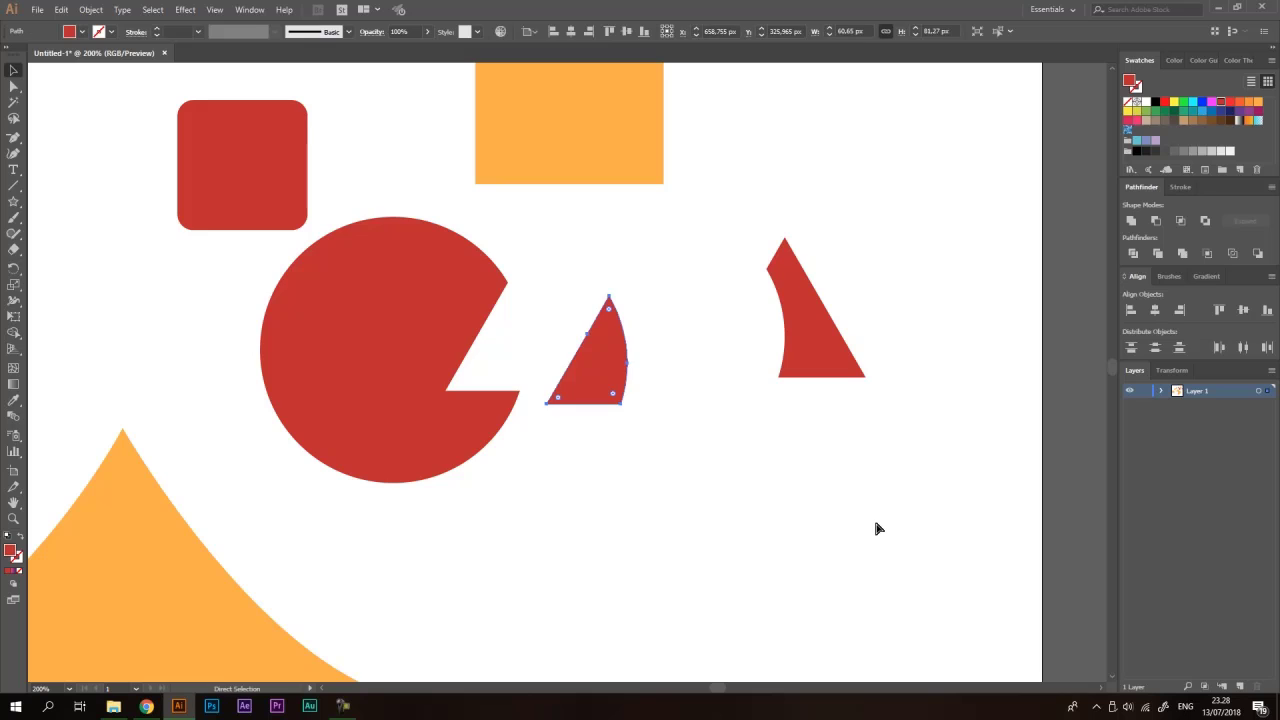
key(ctrl+z)
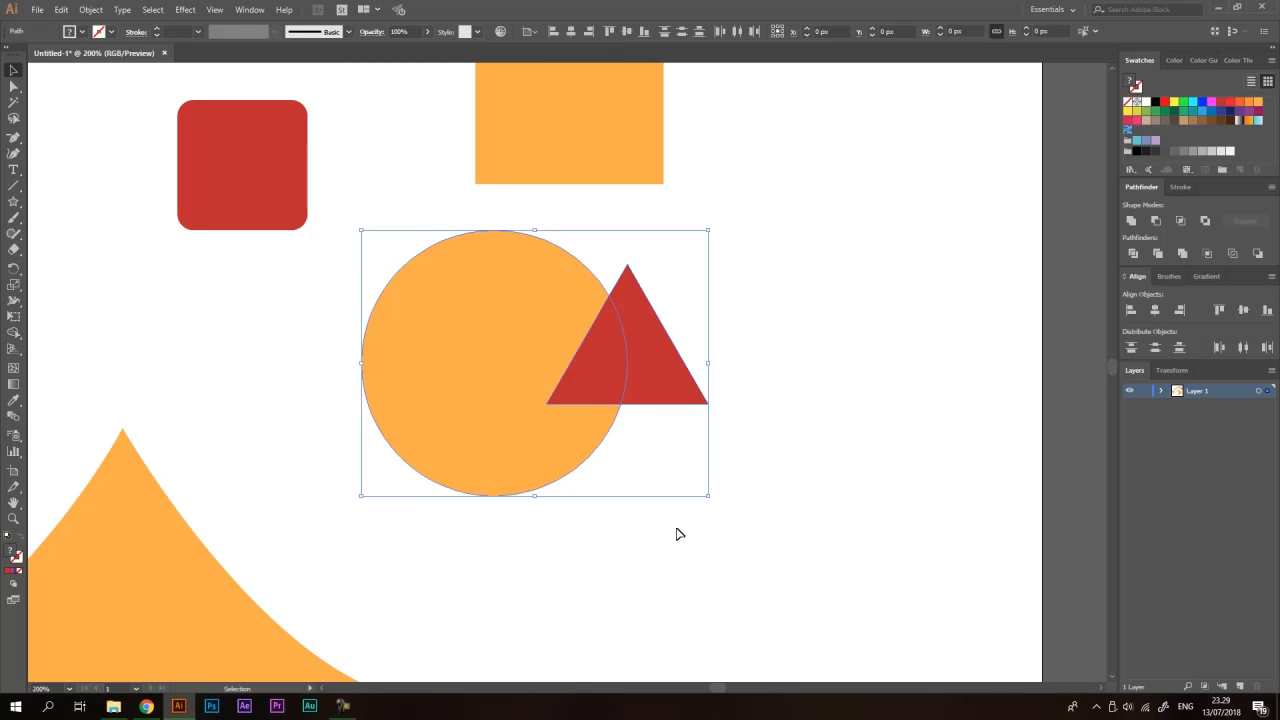
Move the orange circle clear below the triangle and pull the triangle's outer piece away to the left of the wedge.
scroll(686, 490, down, 2)
click(684, 453)
key(space)
drag(335, 346, 376, 302)
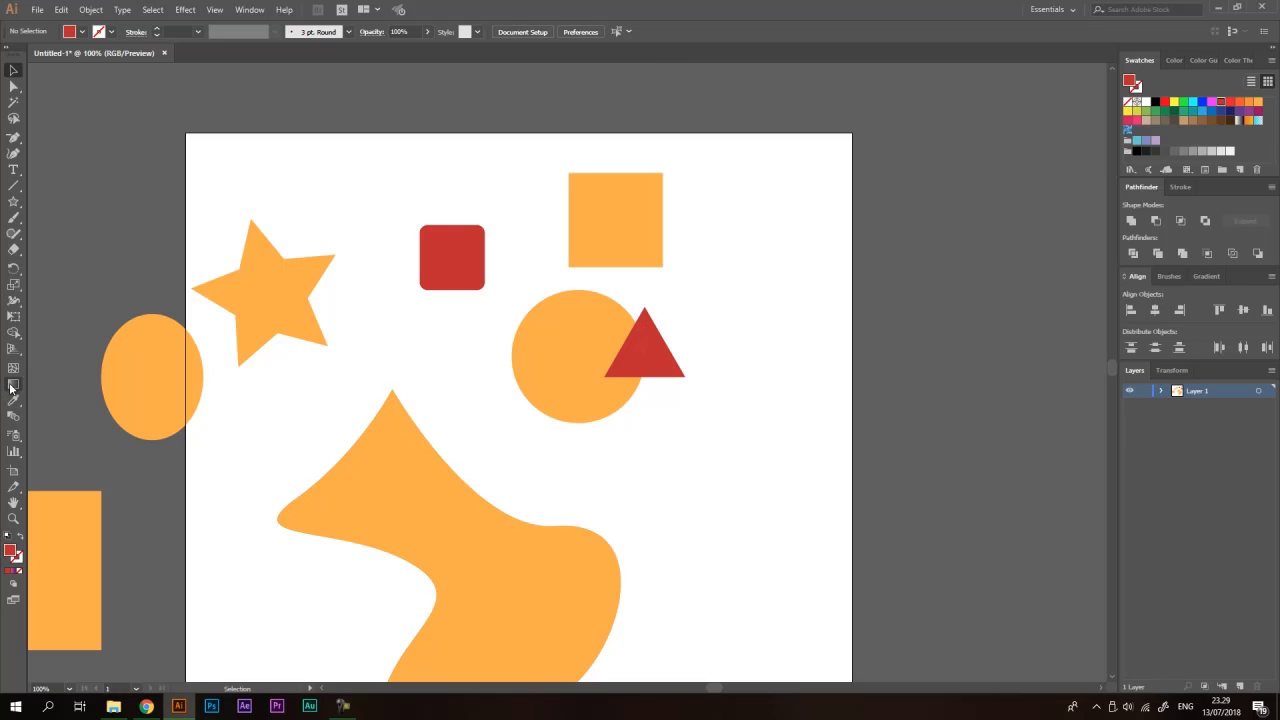
drag(609, 349, 688, 455)
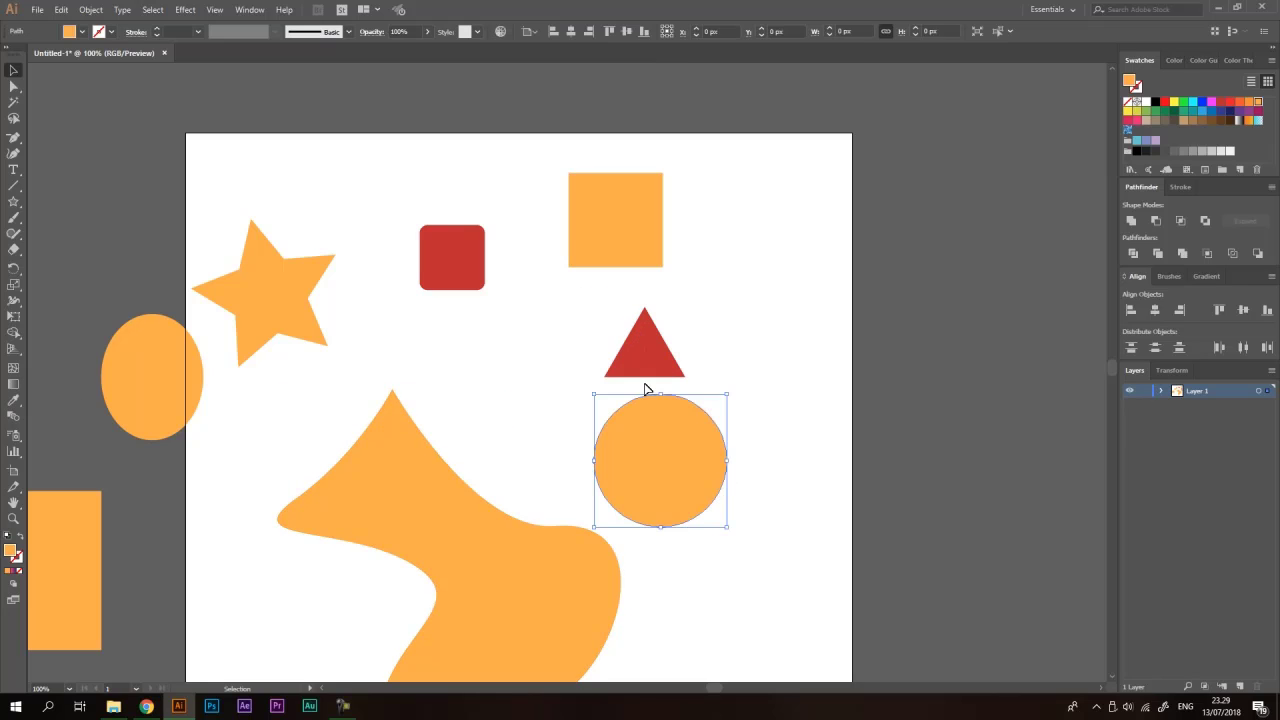
drag(658, 365, 486, 362)
drag(706, 483, 749, 497)
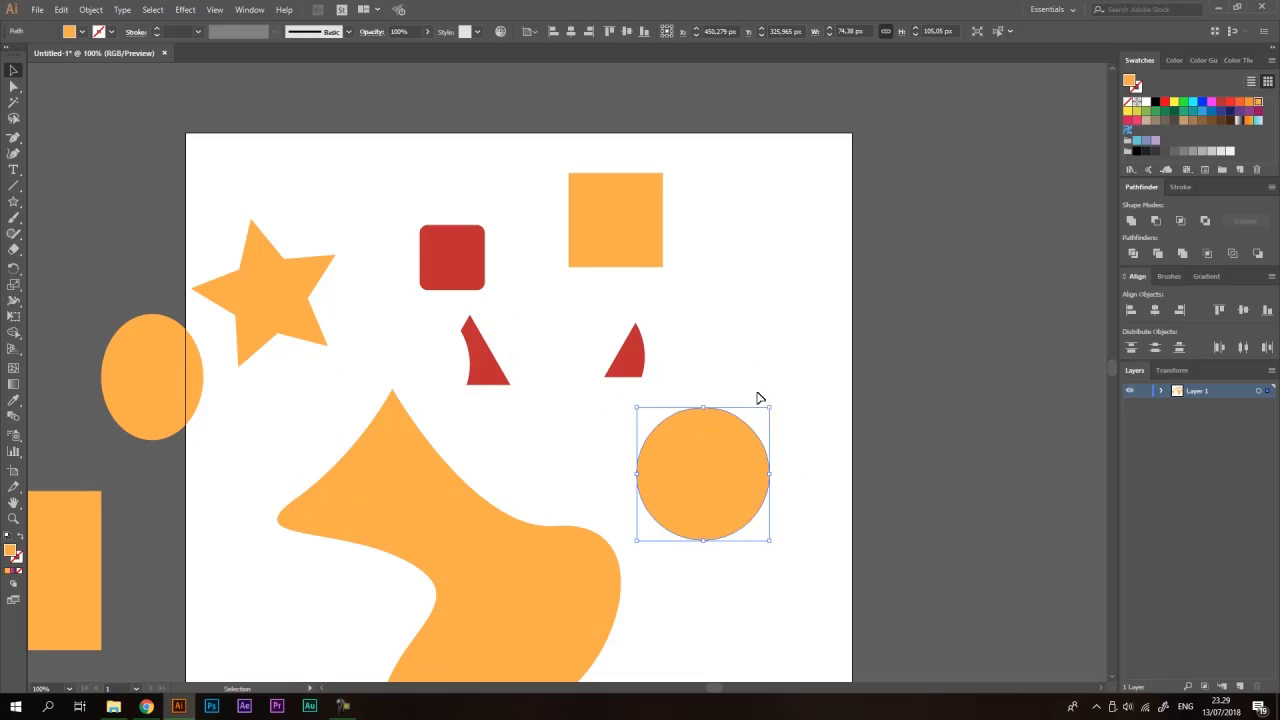
click(760, 385)
Select the orange circle and apply the pink-to-dark-blue gradient to its fill as a Linear gradient.
drag(786, 454, 643, 338)
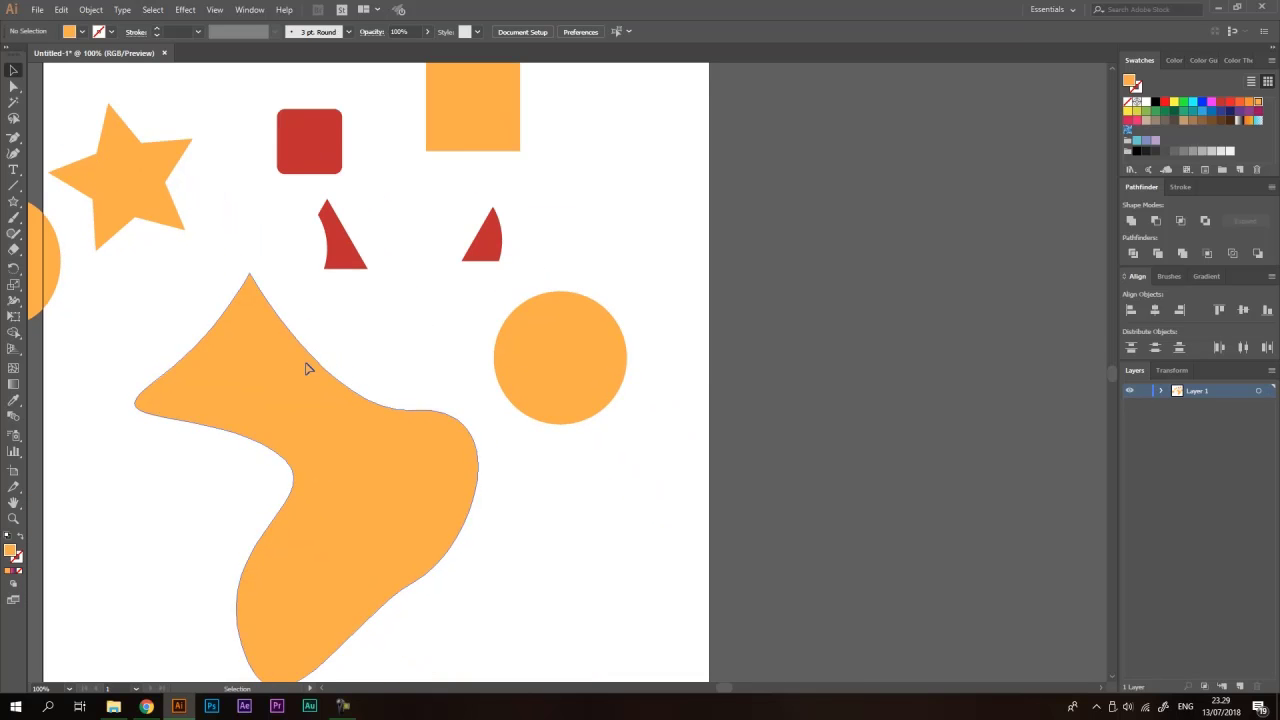
drag(660, 277, 557, 366)
key(ctrl+equal)
key(ctrl+equal)
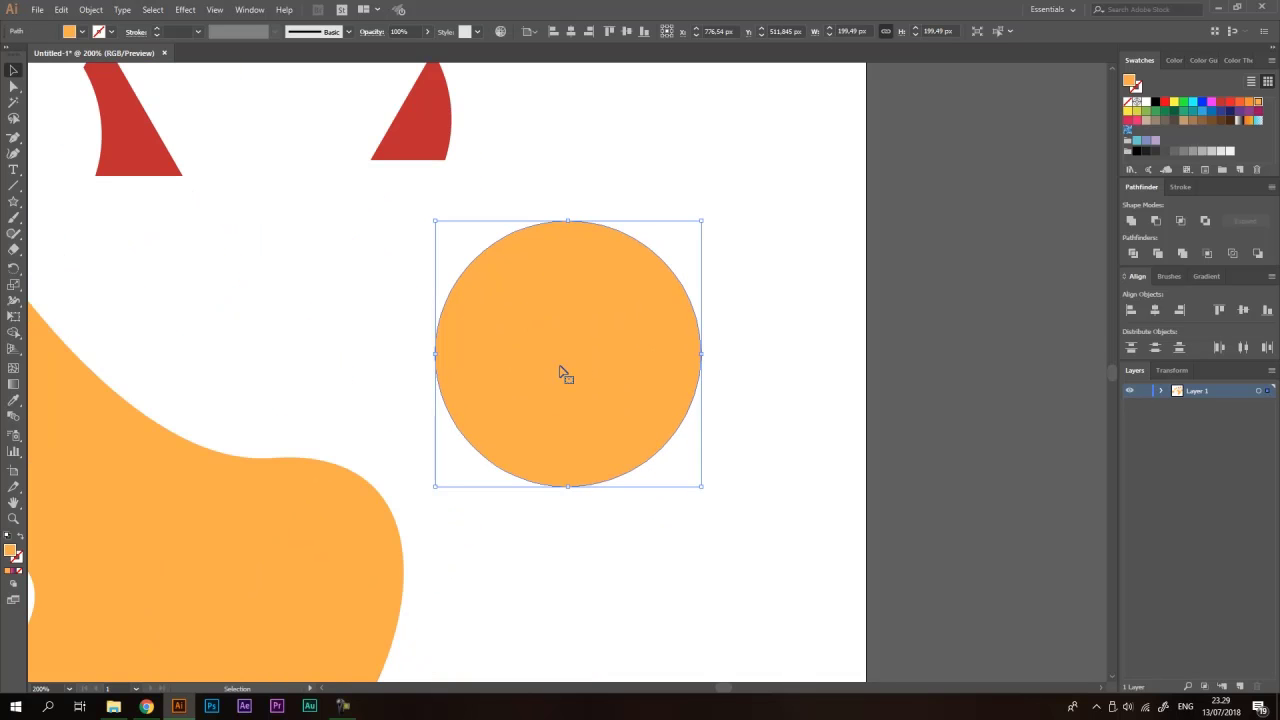
click(14, 385)
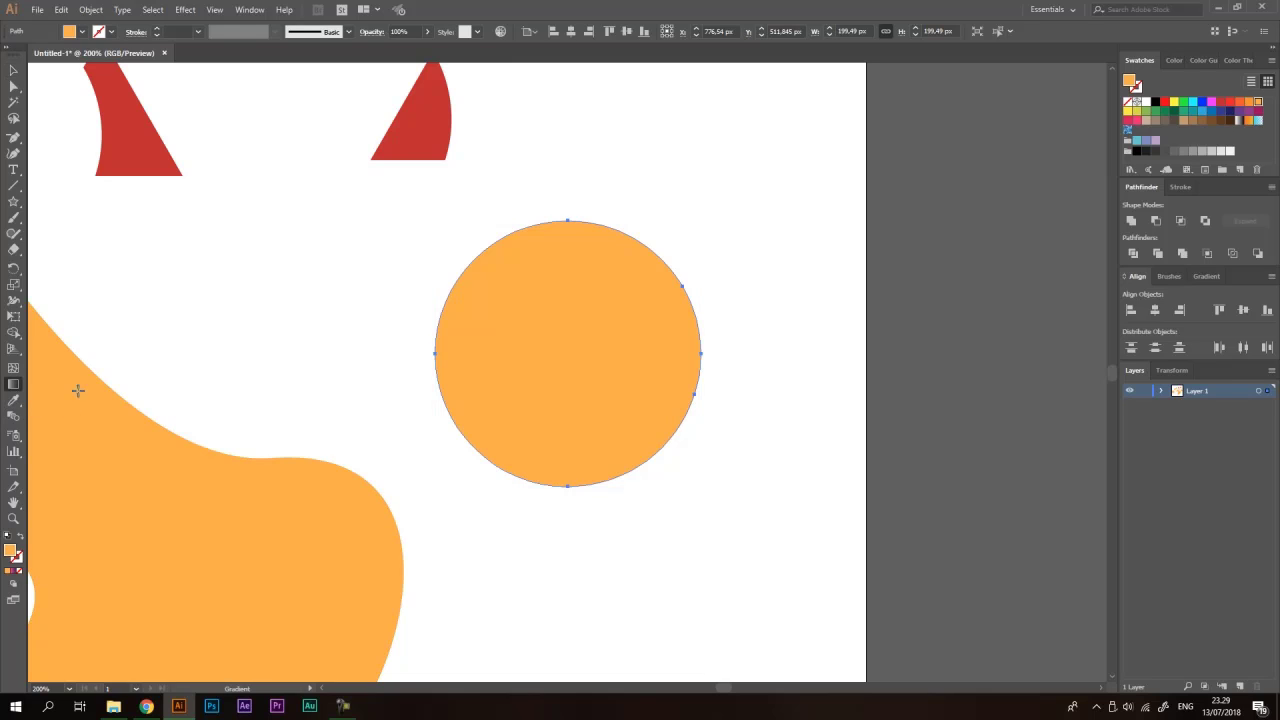
click(1208, 276)
click(1206, 297)
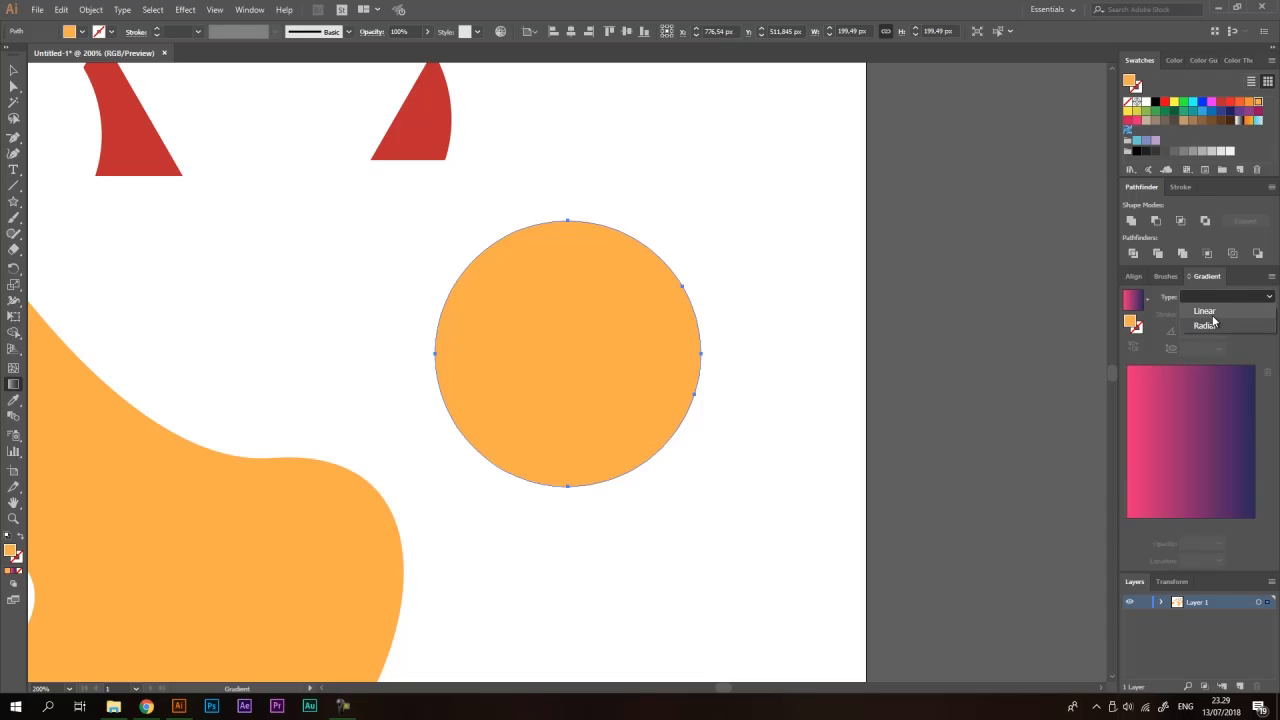
click(1205, 311)
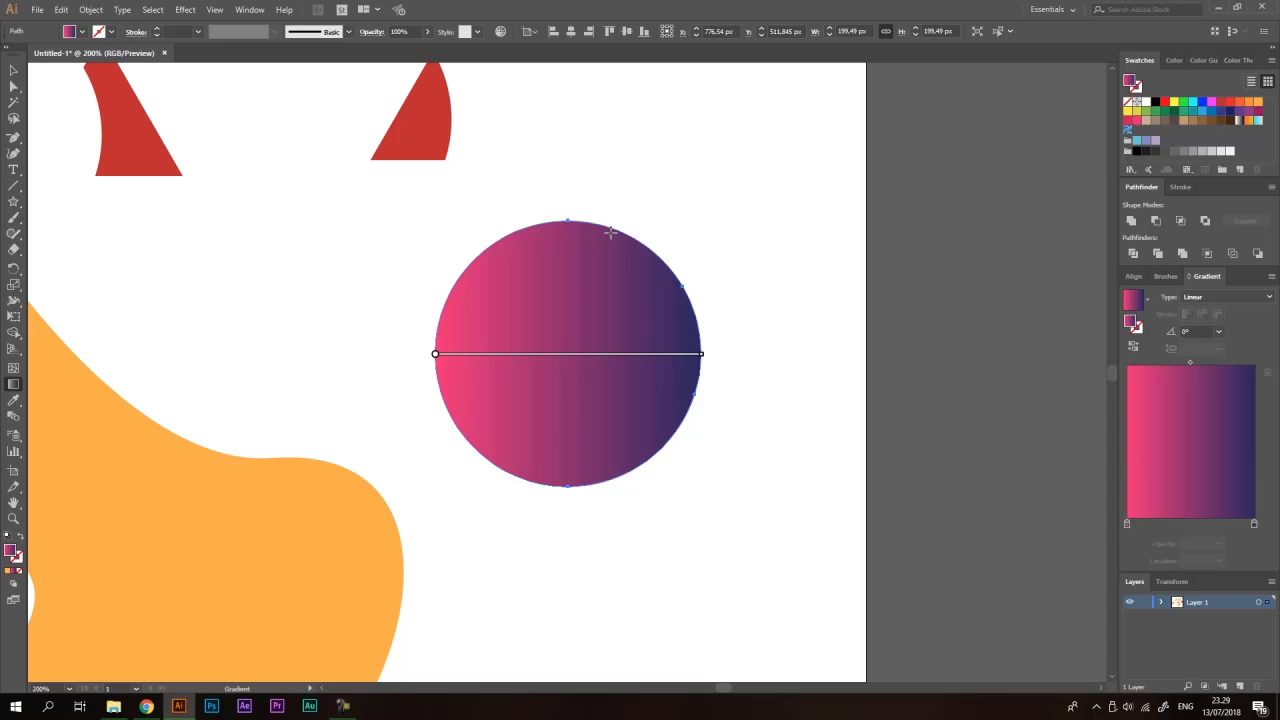
Change the circle's gradient type to Radial and deselect it.
scroll(591, 342, down, 1)
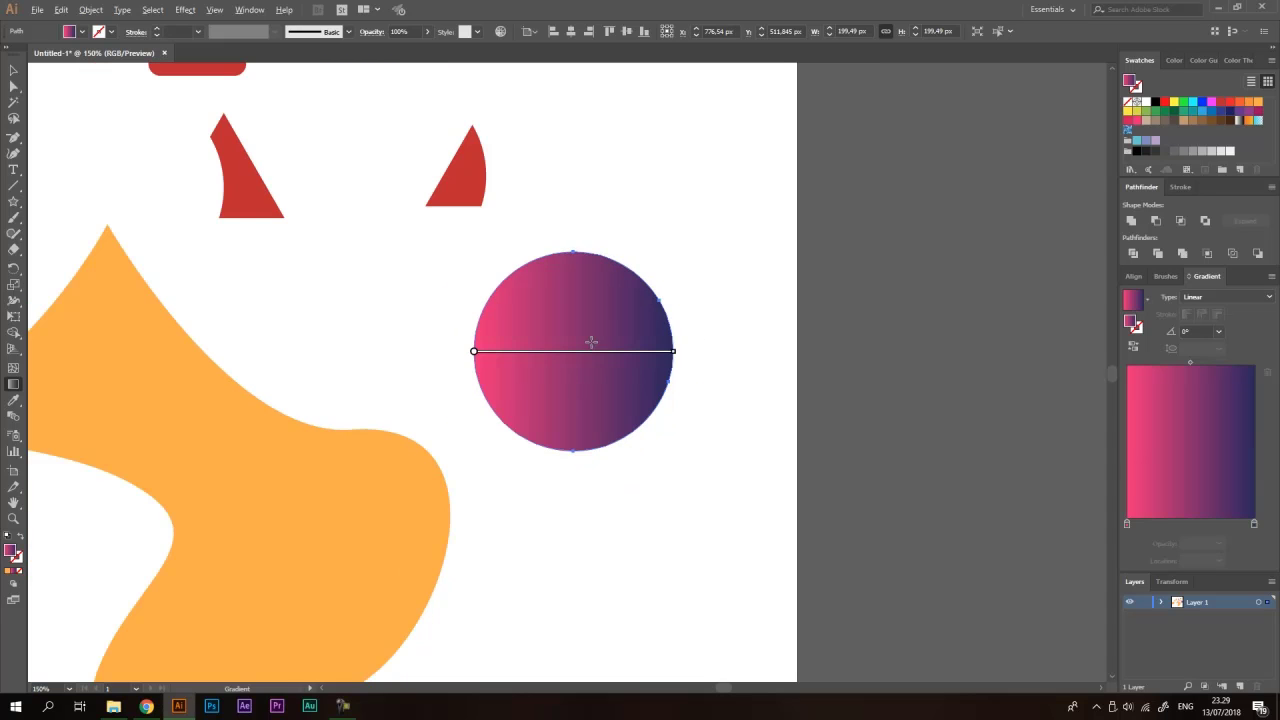
click(1219, 298)
click(1211, 324)
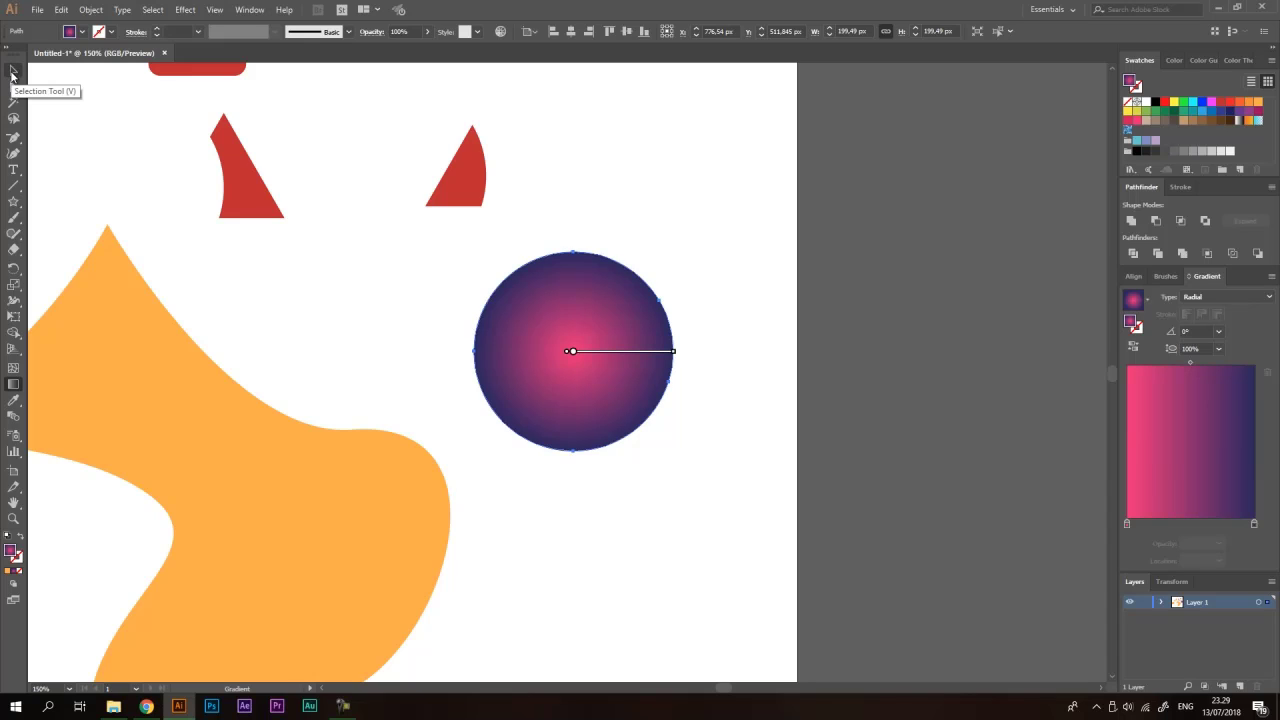
click(12, 74)
click(316, 289)
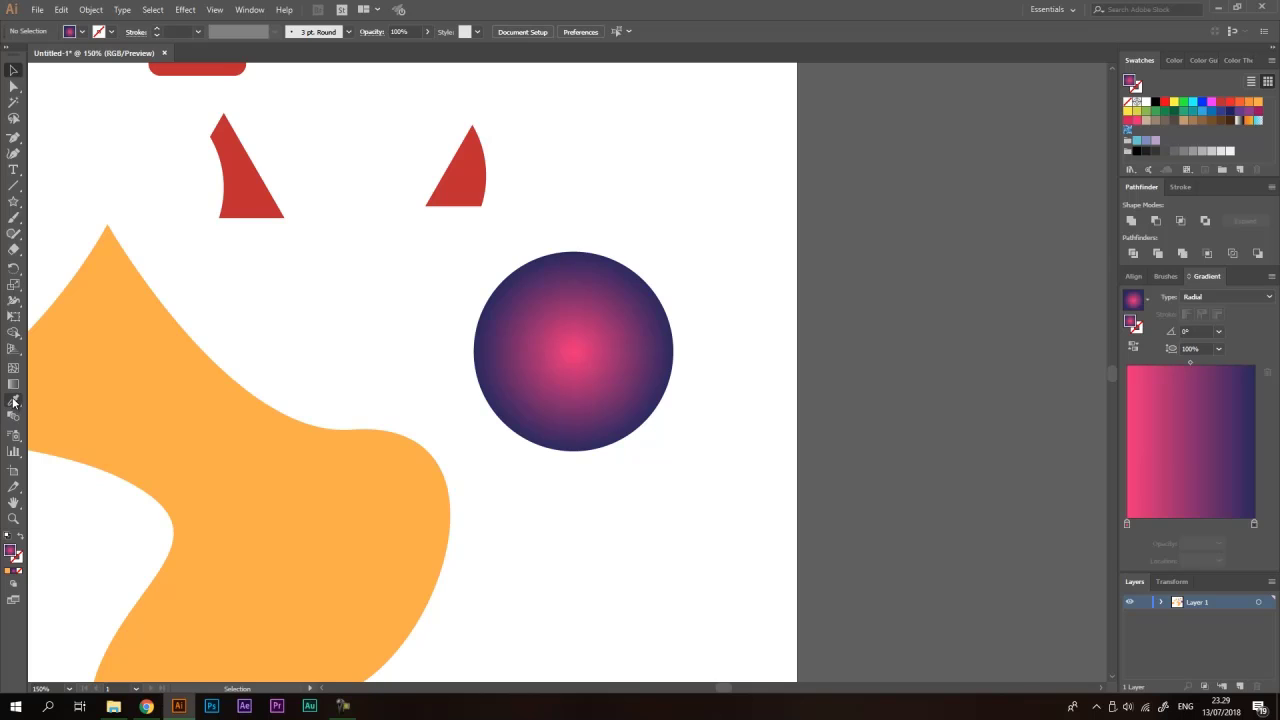
Move the large orange freeform shape slightly left and up, away from the gradient circle, and deselect it.
drag(13, 401, 94, 405)
key(v)
scroll(688, 206, down, 1)
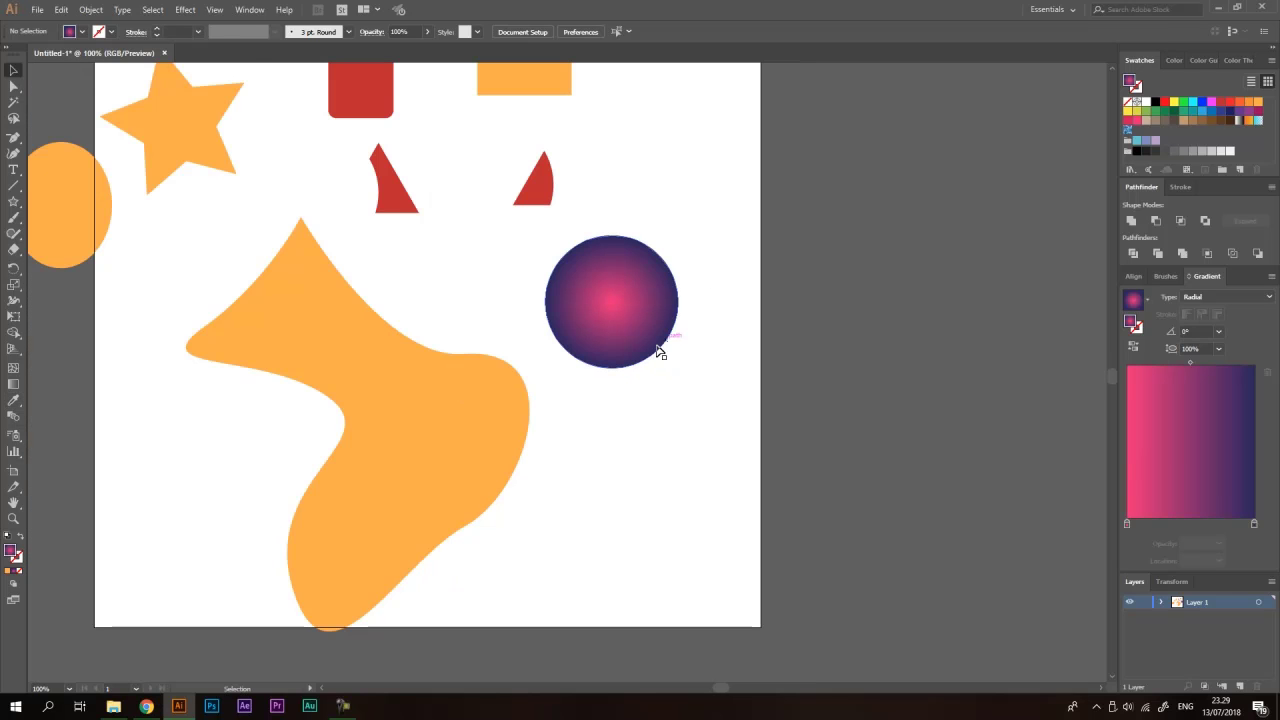
drag(401, 383, 336, 371)
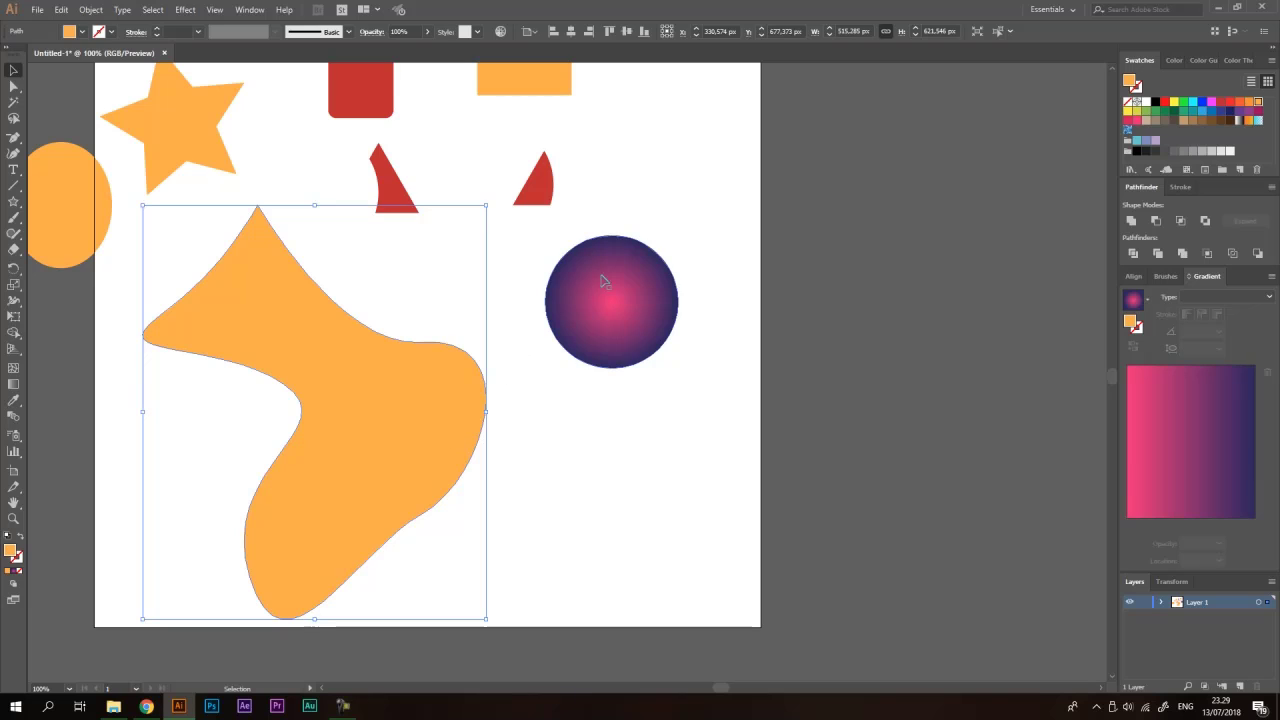
click(537, 249)
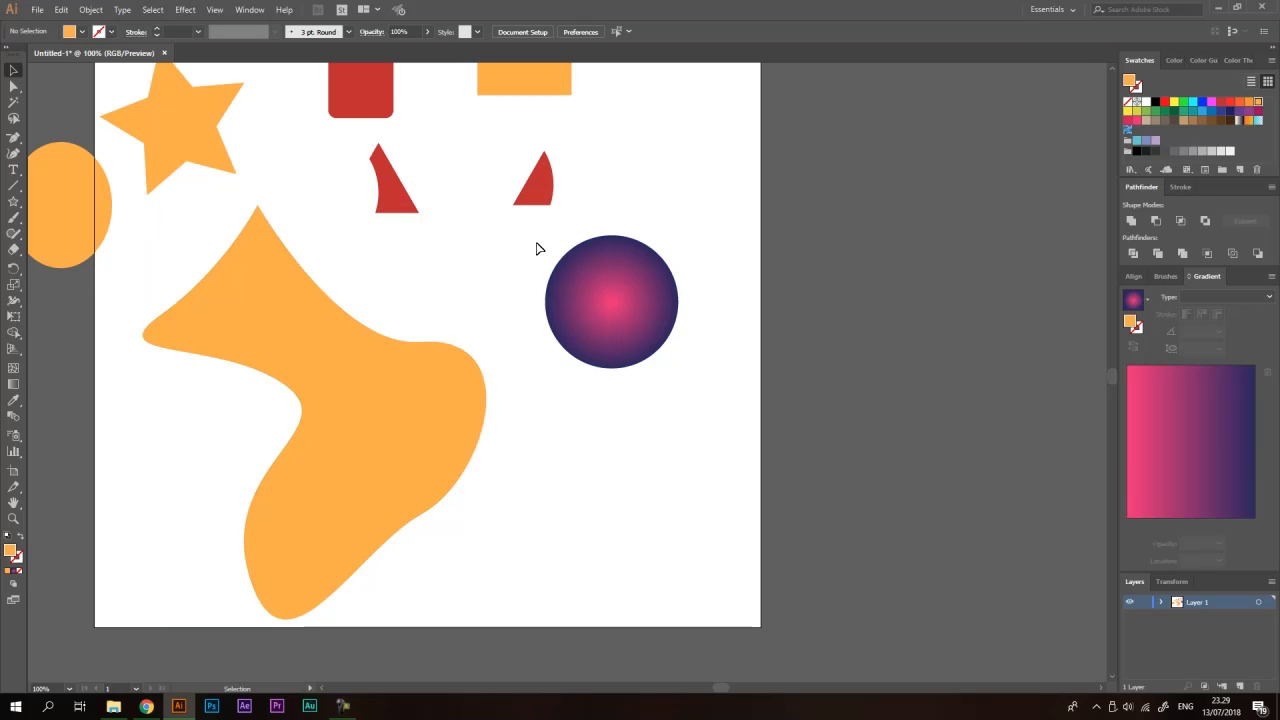
Select the orange freeform shape and copy the circle's radial gradient onto it with the Eyedropper tool.
click(374, 372)
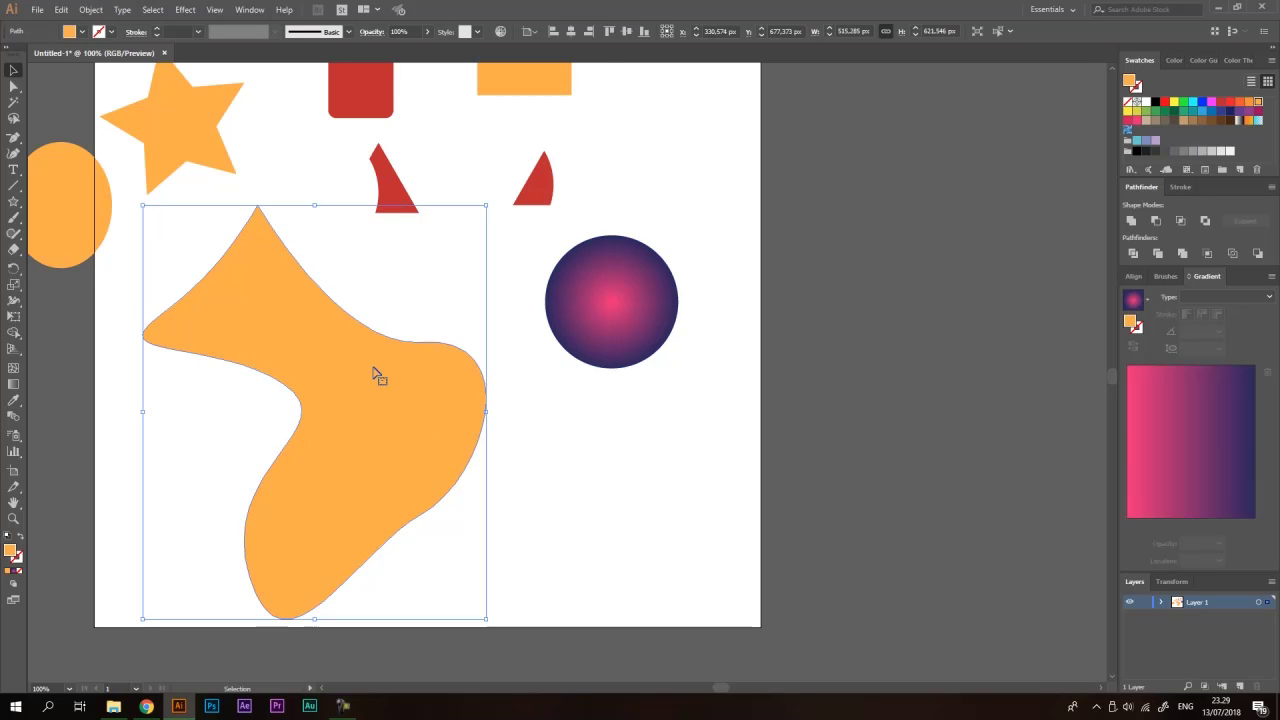
key(i)
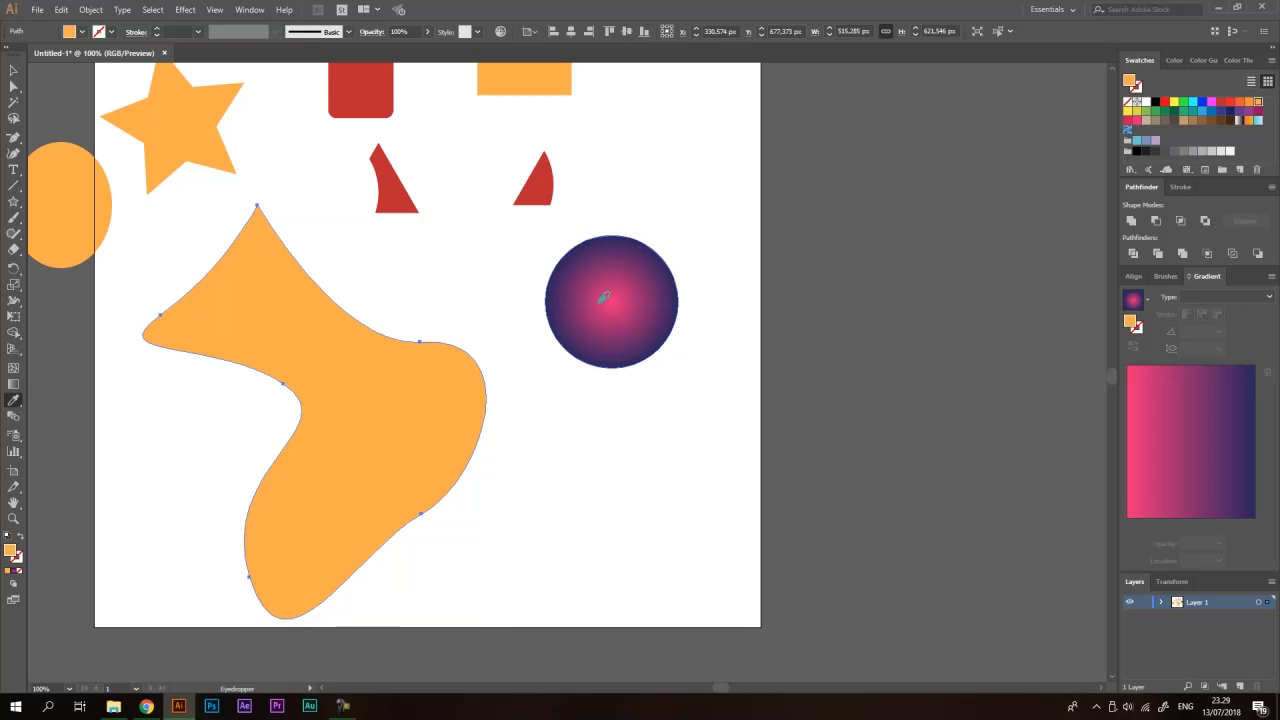
click(634, 288)
key(v)
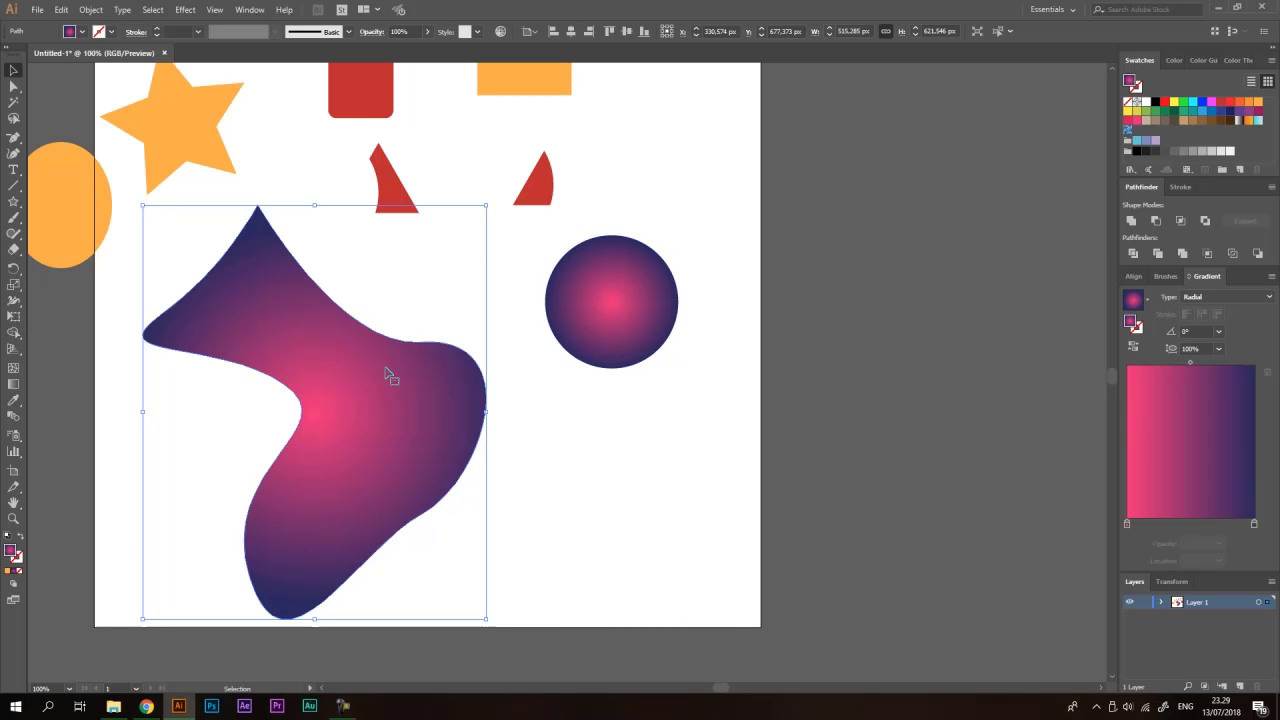
click(470, 278)
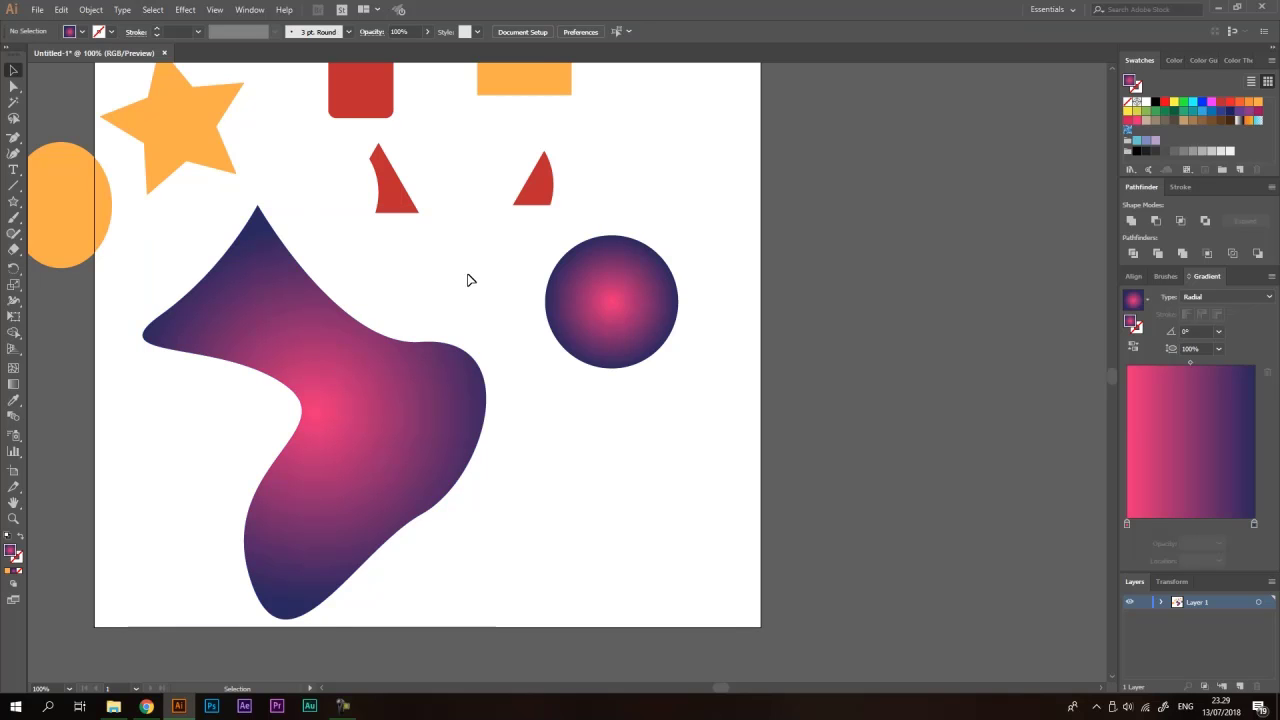
Undo the small shape moves and the freeform shape's gradient fill, and clear the selection.
mouse_move(600, 275)
mouse_down()
mouse_move(587, 300)
mouse_move(593, 282)
mouse_up()
key(ctrl+z)
drag(386, 384, 398, 408)
key(ctrl+z)
click(498, 300)
key(ctrl+z)
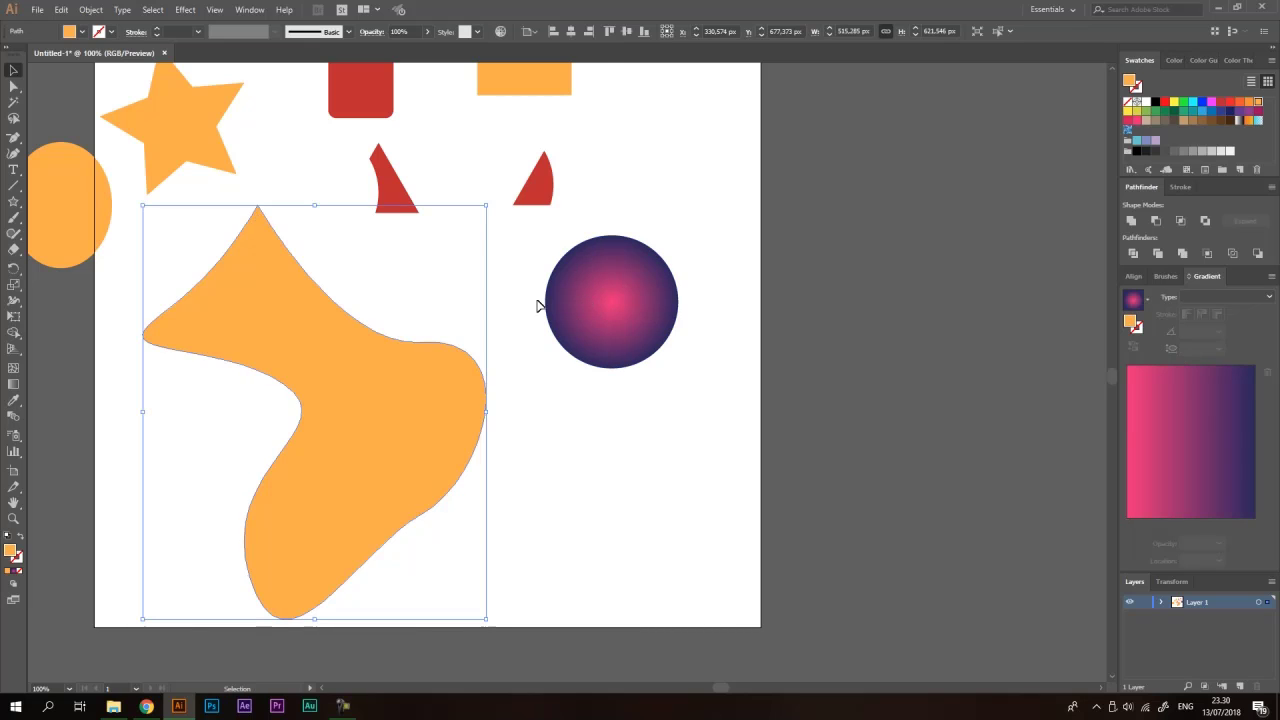
click(437, 309)
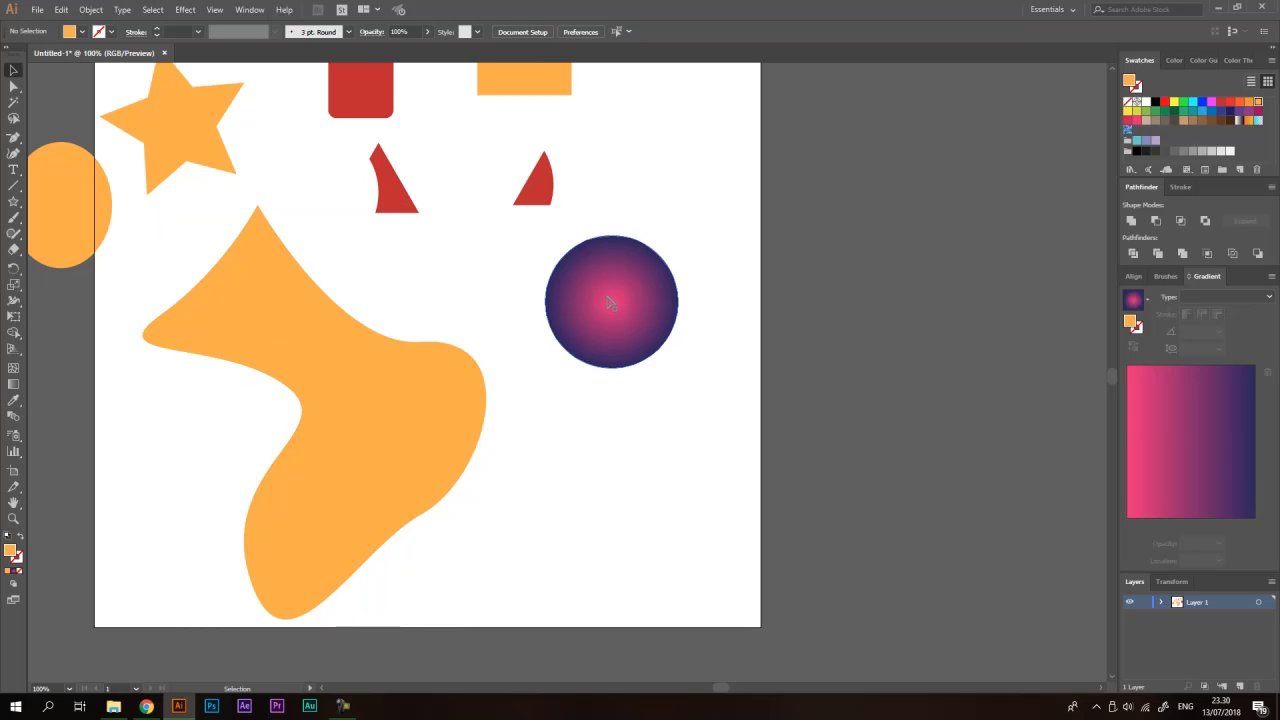
Select the freeform shape and fill it with solid pink and with solid dark blue sampled from the circle's gradient using the Eyedropper tool.
click(13, 401)
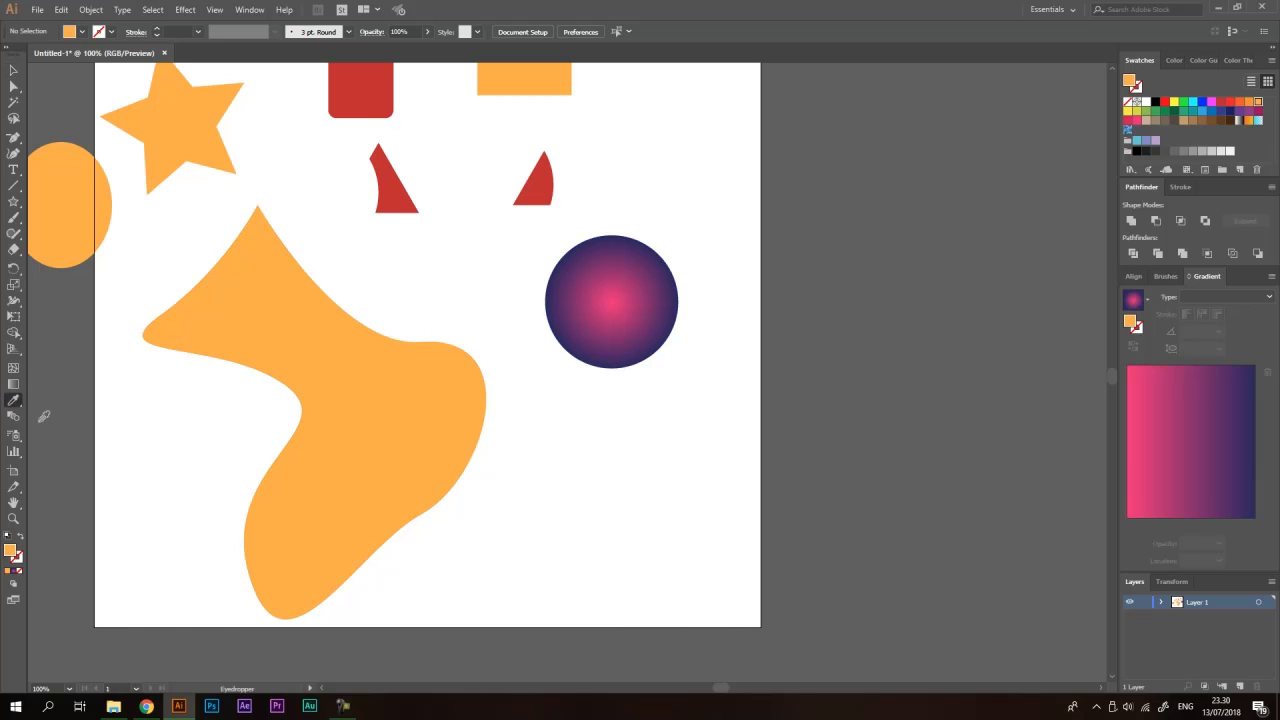
key(v)
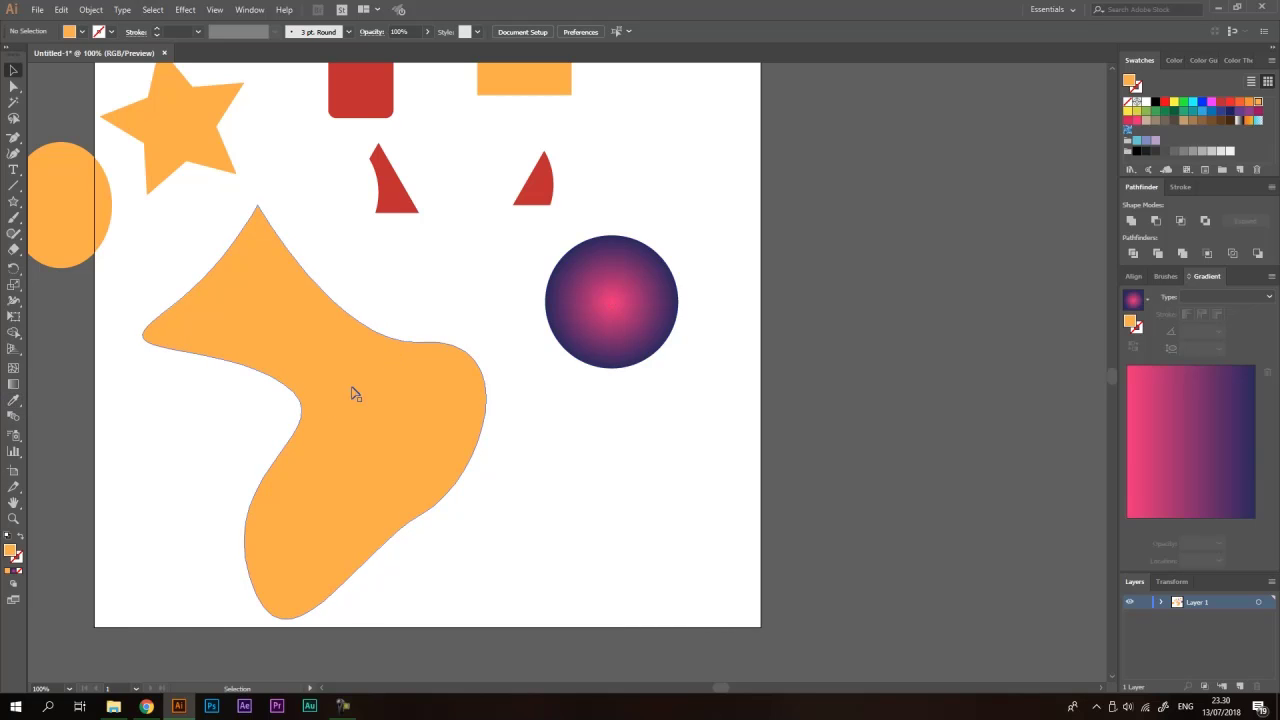
mouse_move(351, 391)
mouse_down()
mouse_move(343, 366)
mouse_move(336, 404)
mouse_up()
key(ctrl+z)
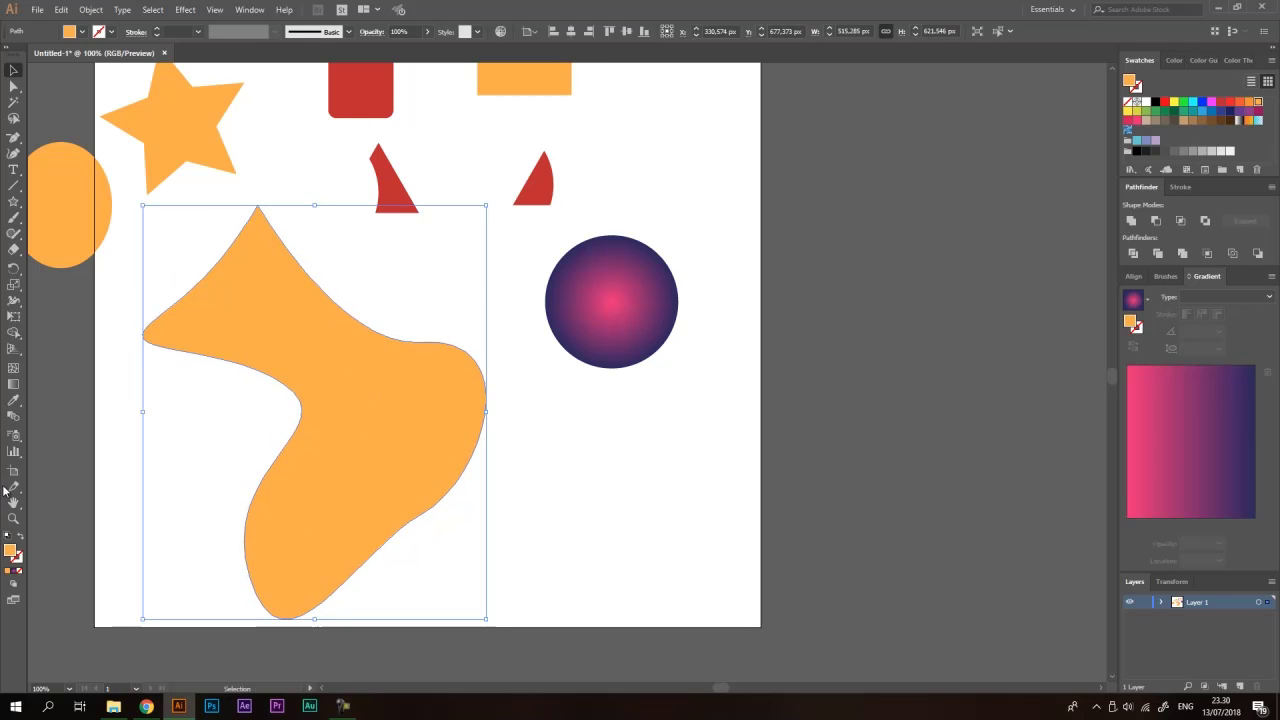
click(13, 401)
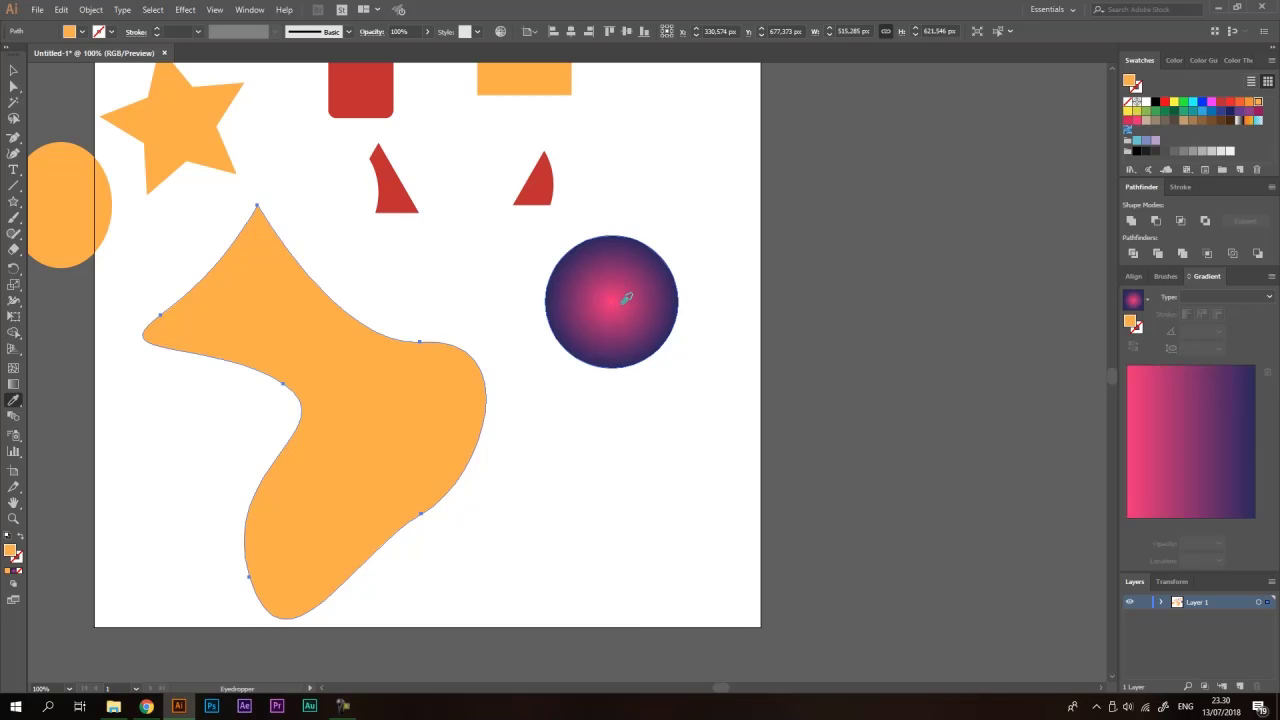
click(627, 292)
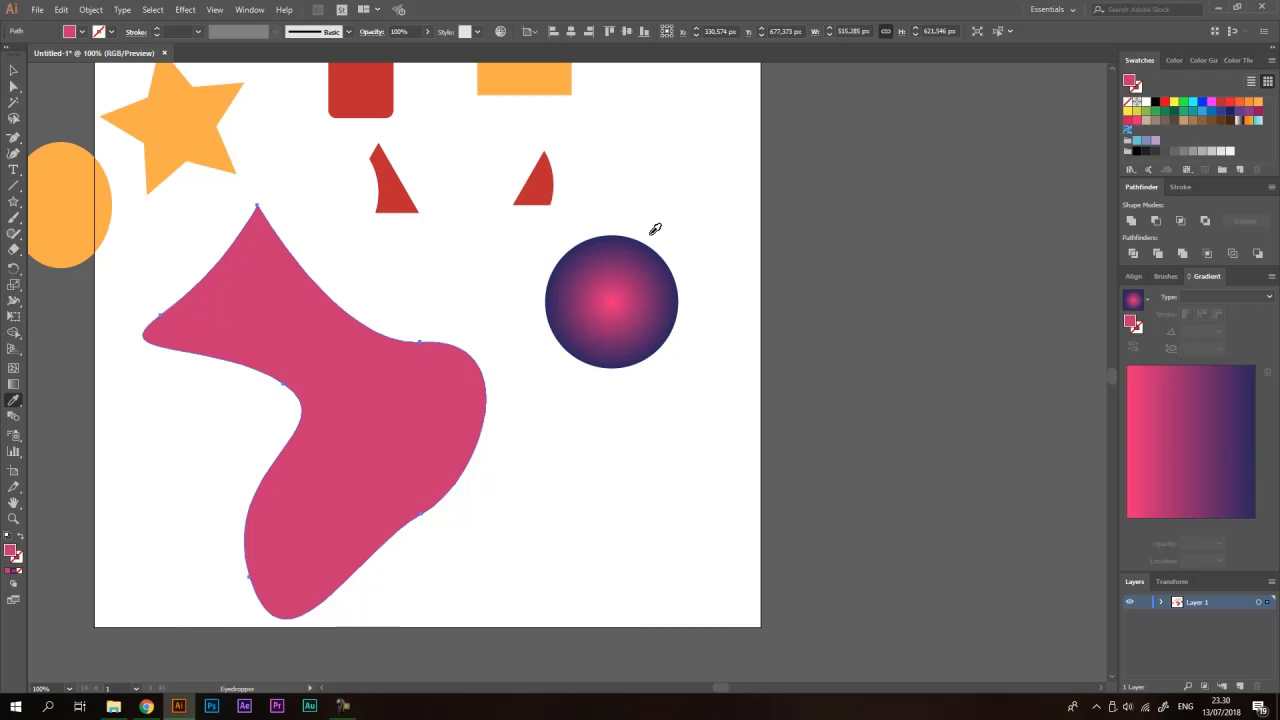
click(622, 240)
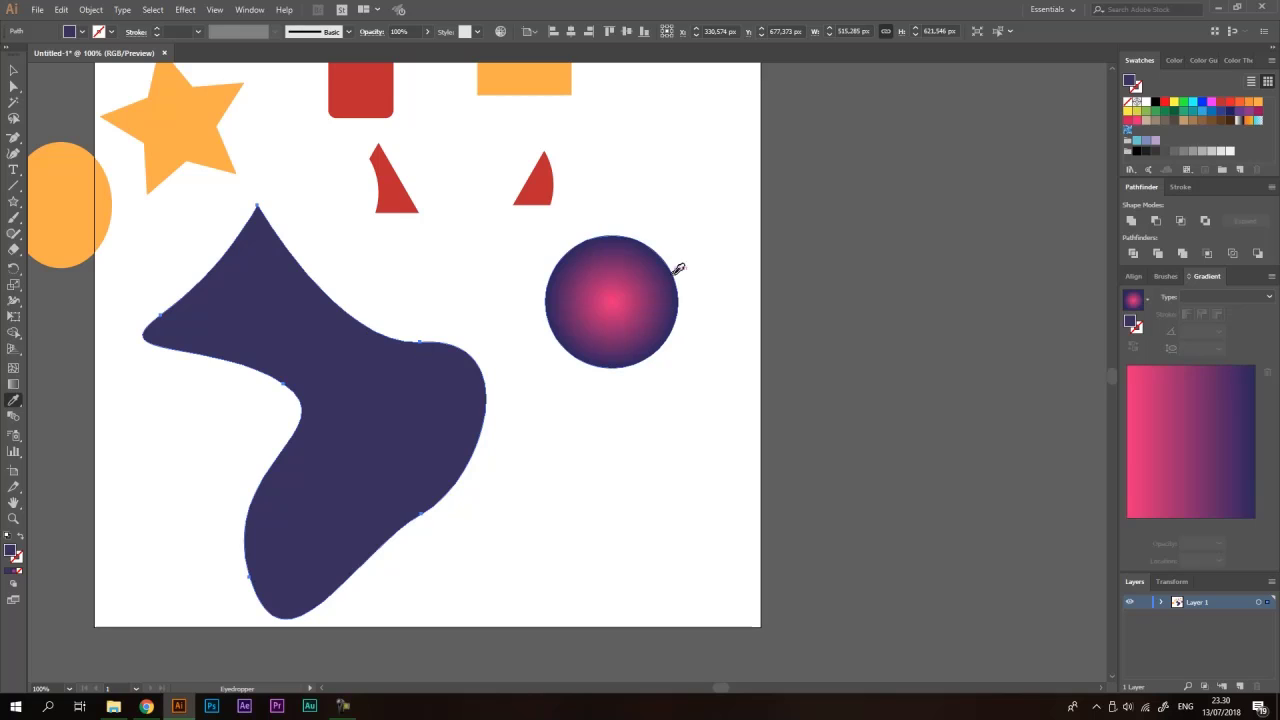
Replace the freeform shape's solid fill with the circle's full radial gradient using the Eyedropper tool.
click(630, 277)
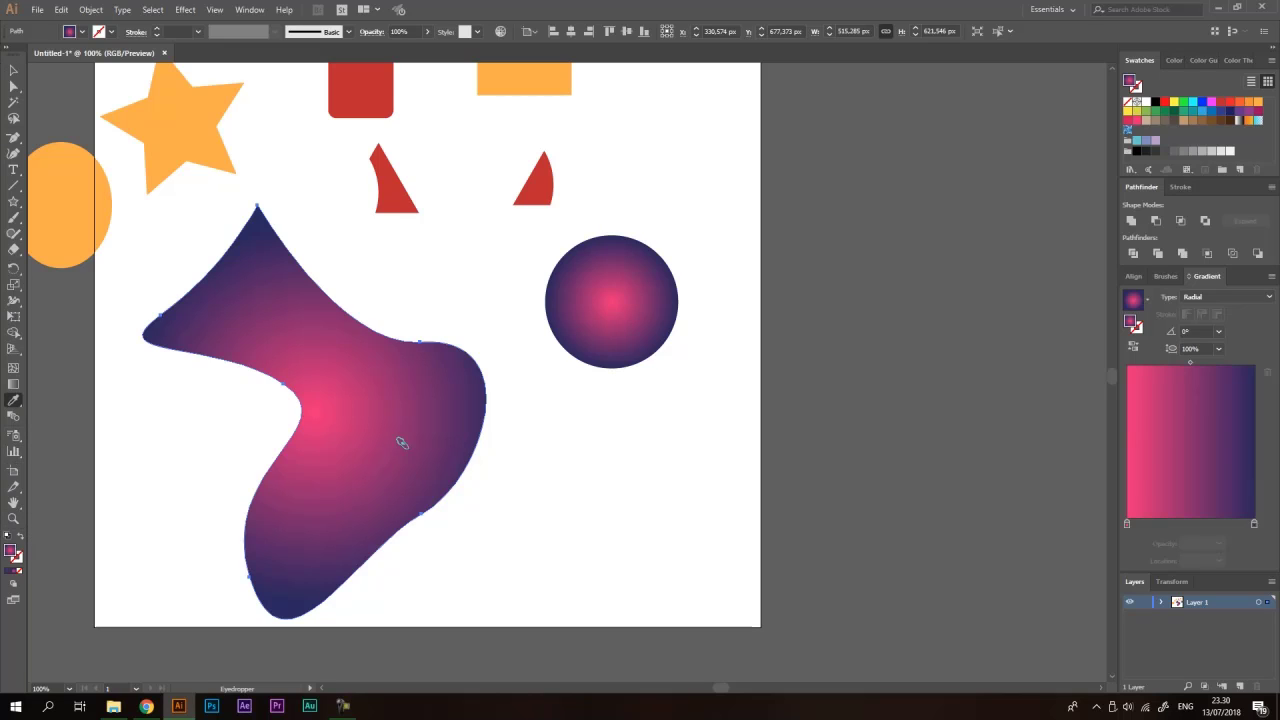
scroll(401, 443, down, 1)
drag(375, 253, 490, 285)
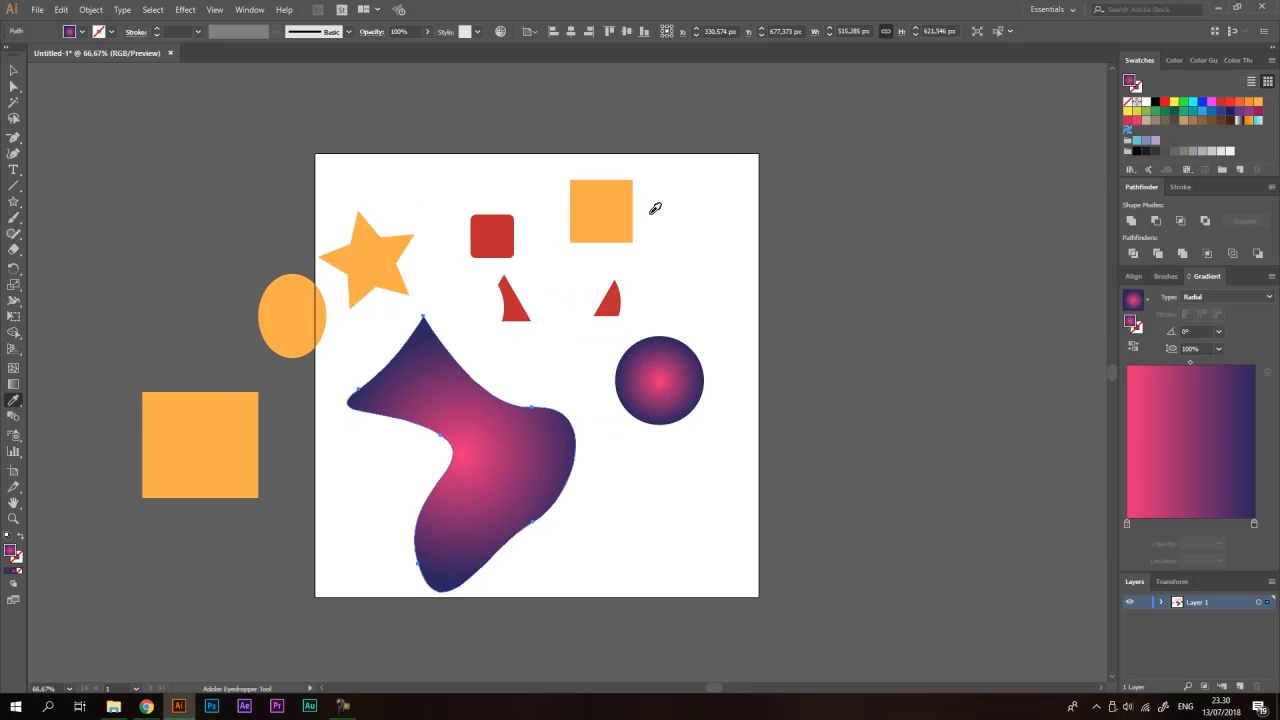